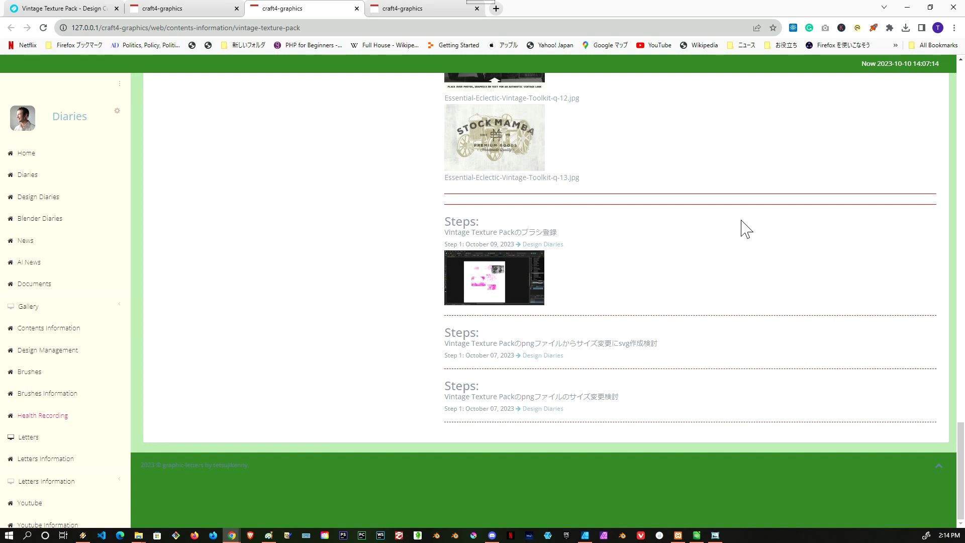
# Step: Examine enlarged images of the brush registration, the png-vintage_vol1_50.png texture and its 3D study on the Vintage Texture Pack pages
pyautogui.click(510, 284)
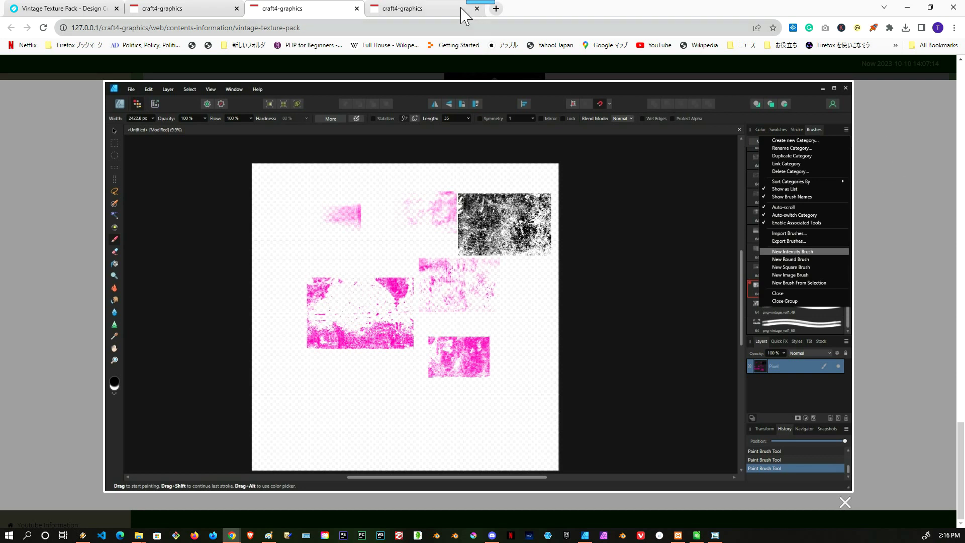
pyautogui.click(423, 12)
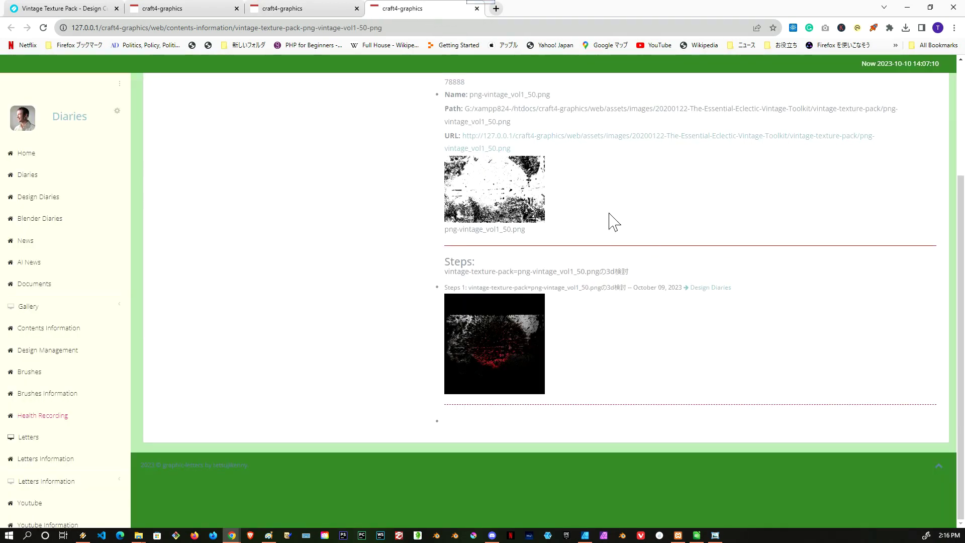
pyautogui.click(517, 201)
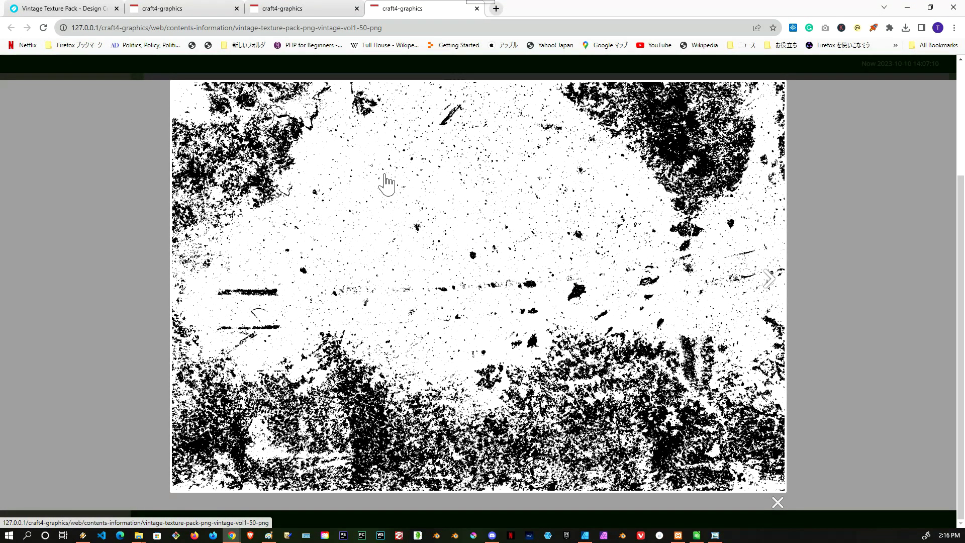
pyautogui.click(842, 246)
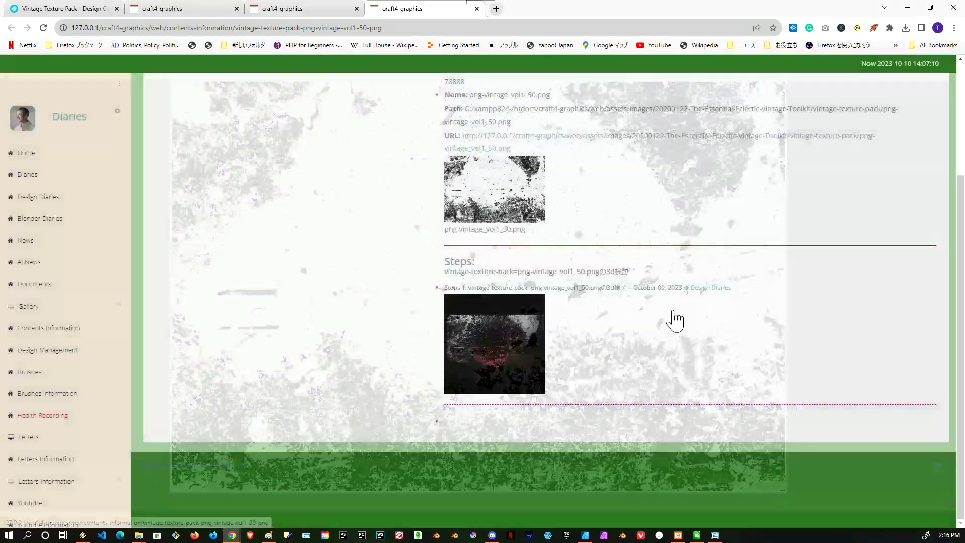
pyautogui.click(523, 342)
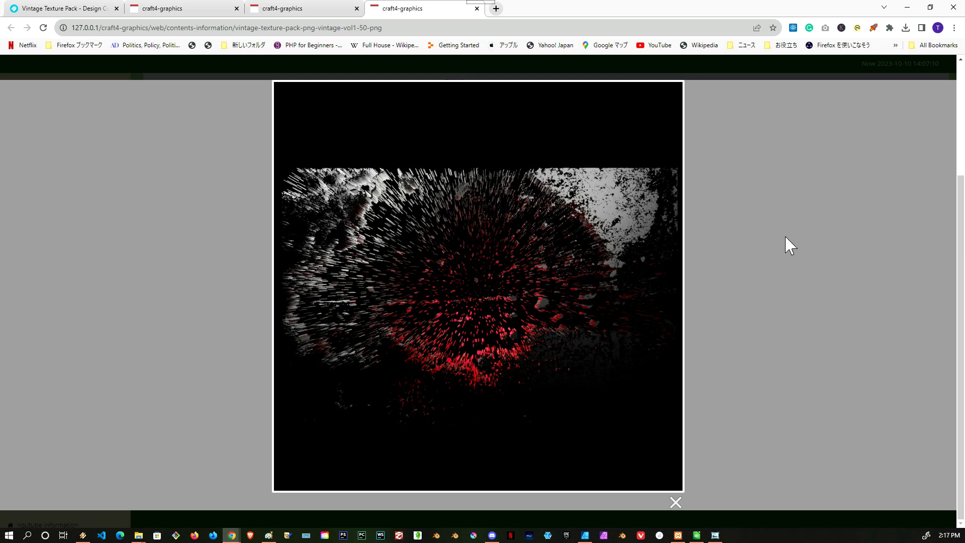
# Step: Switch to File Explorer, select png-vintage_vol1_01.png through png-vintage_vol1_50.png in 98-Vintage Texture Pack, and check the first file's dimensions
pyautogui.click(906, 8)
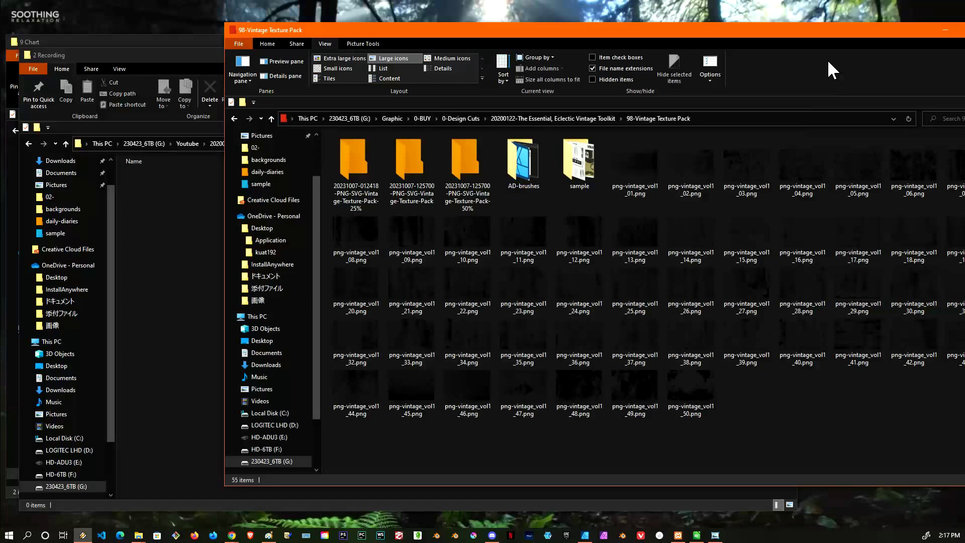
pyautogui.click(644, 168)
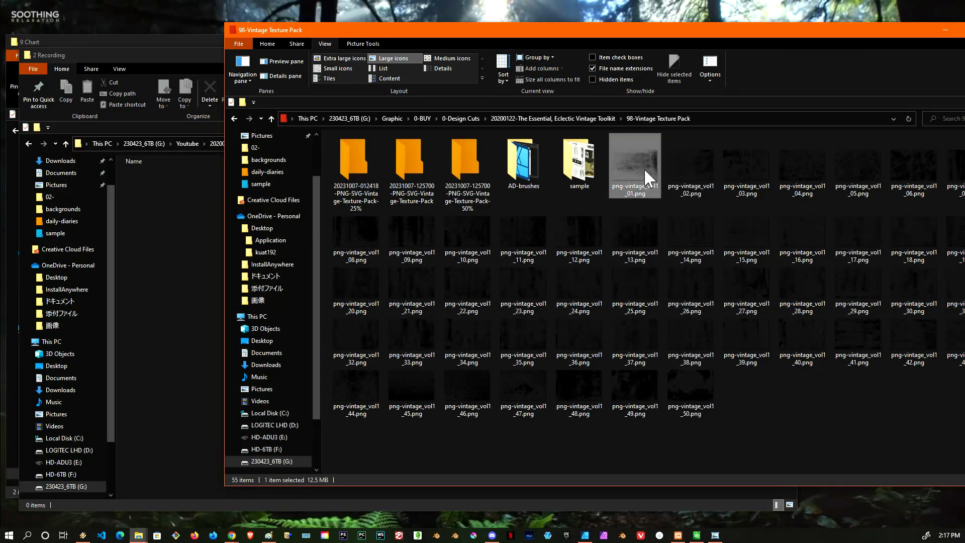
pyautogui.keyDown('shift'); pyautogui.click(686, 404); pyautogui.keyUp('shift')
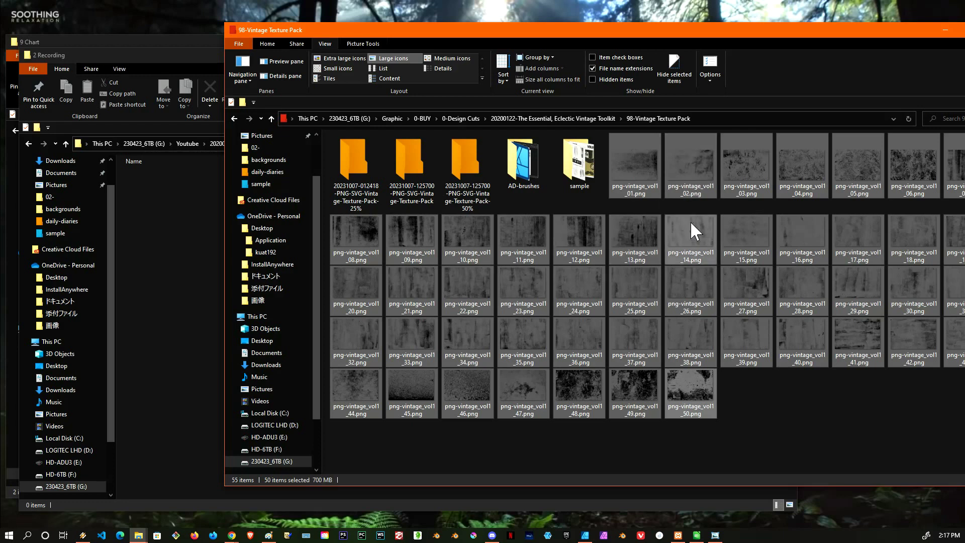
pyautogui.moveTo(755, 27); pyautogui.dragTo(734, 26)
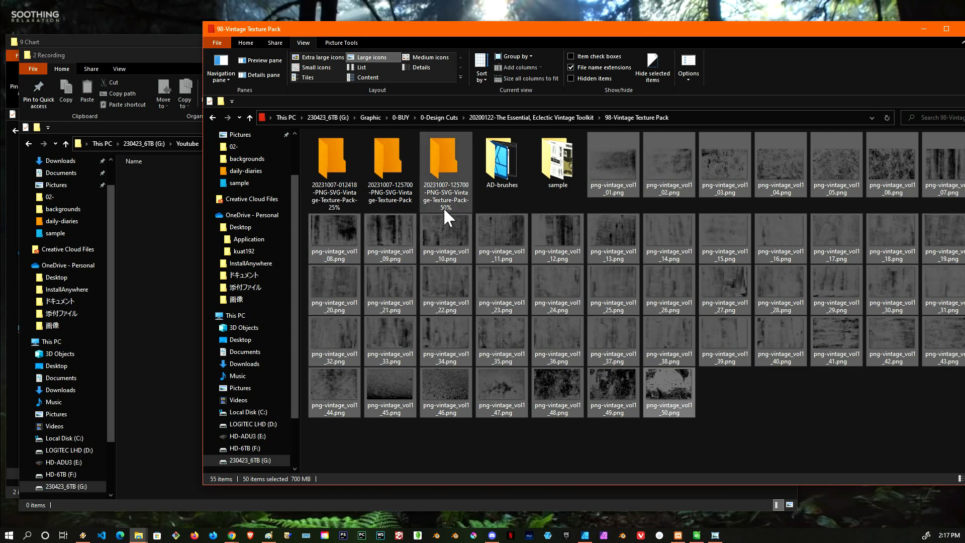
pyautogui.moveTo(443, 207)
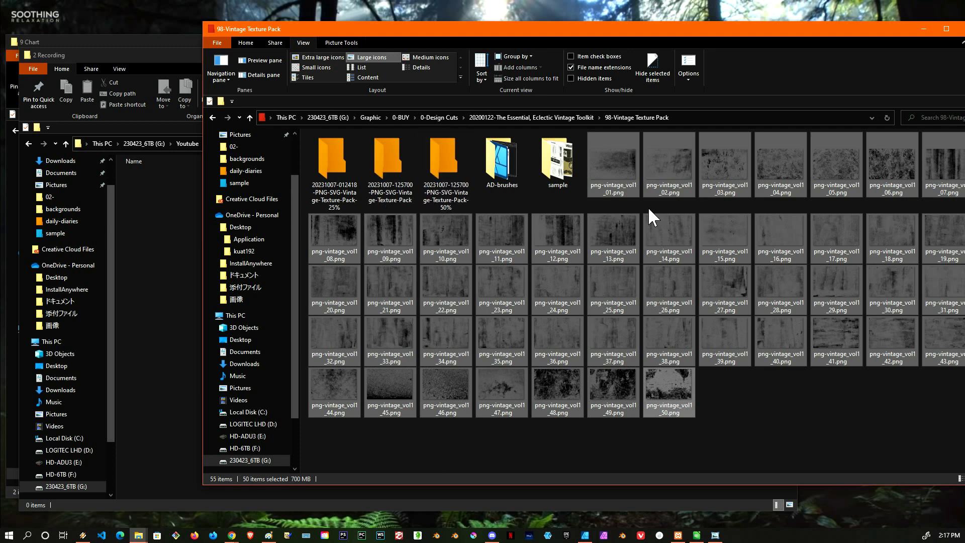
pyautogui.click(614, 161)
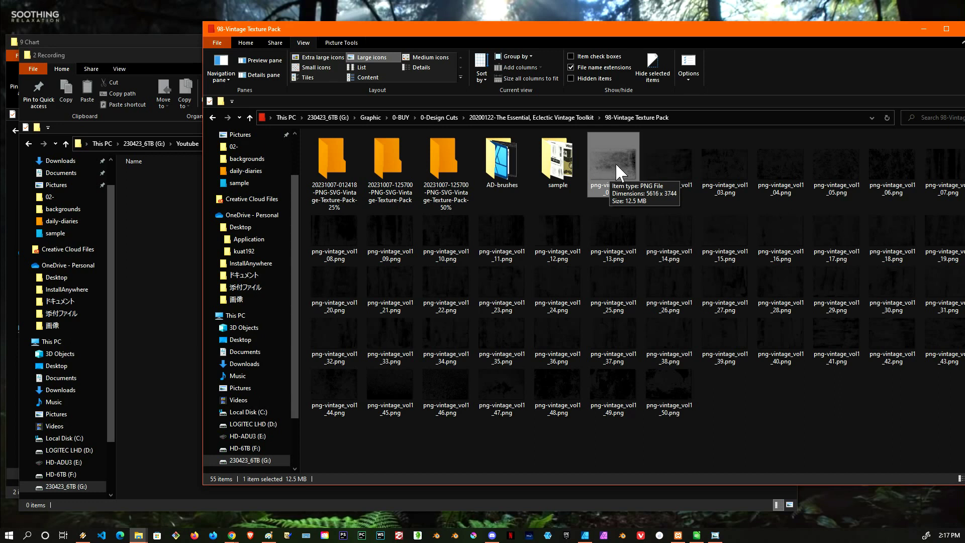
pyautogui.doubleClick(445, 163)
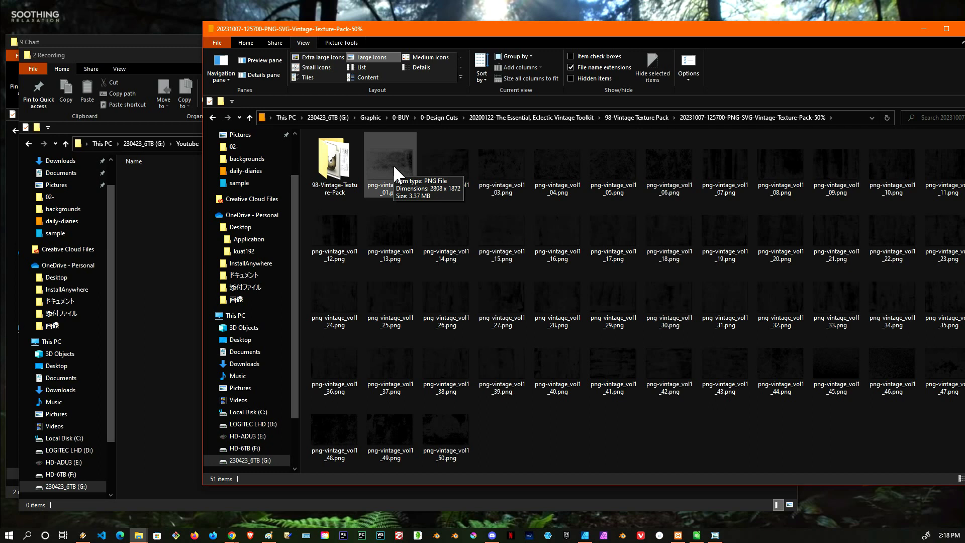
pyautogui.doubleClick(334, 163)
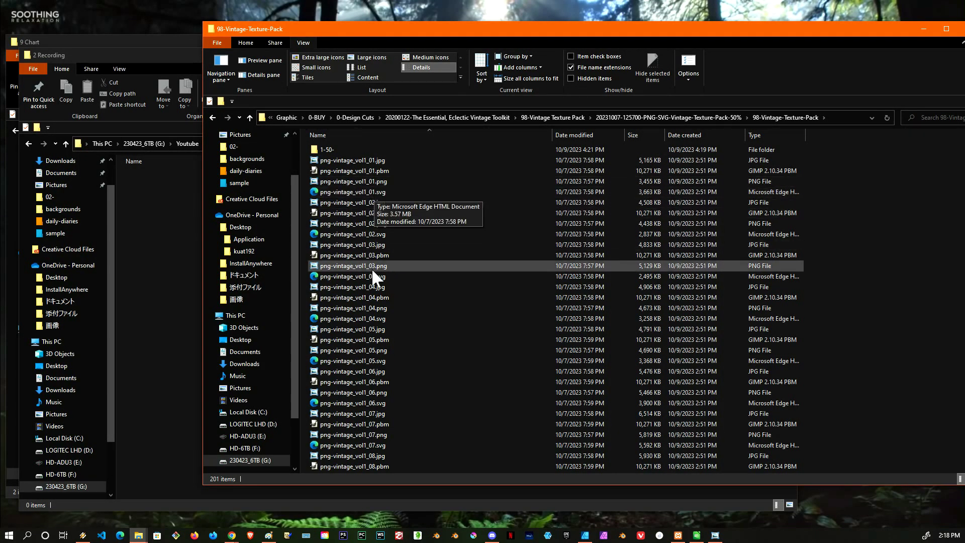
pyautogui.doubleClick(327, 149)
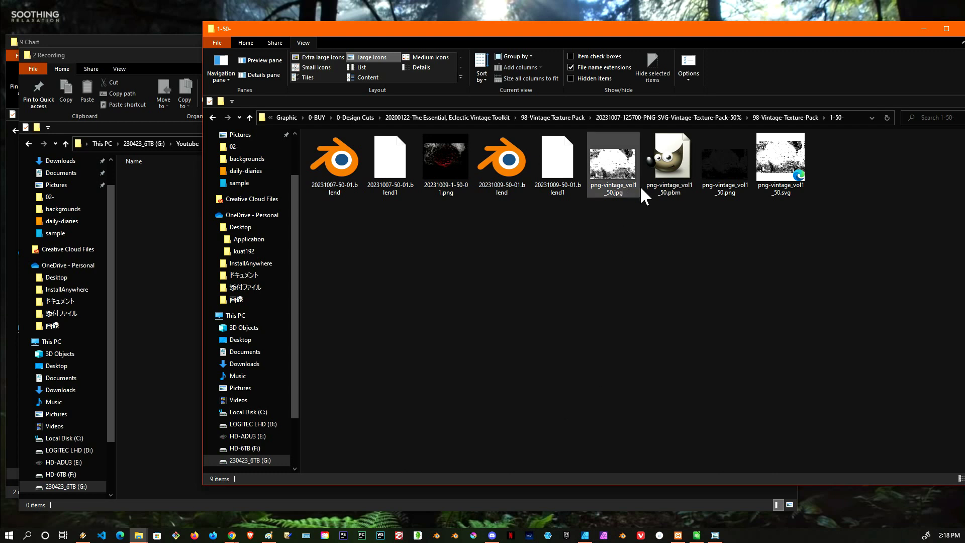
# Step: Switch to Affinity Designer and activate the Paint Brush Tool in the Pixel Persona
pyautogui.click(585, 536)
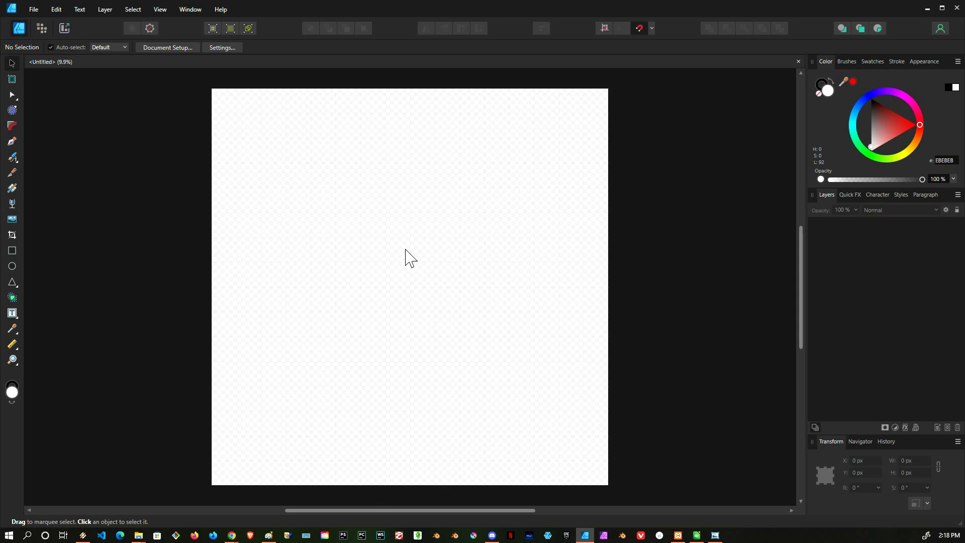
pyautogui.click(42, 30)
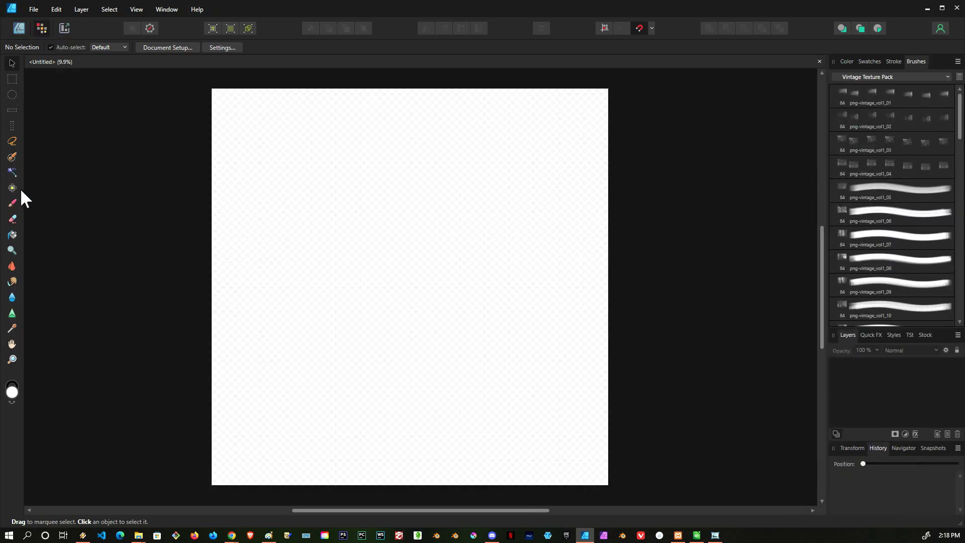
pyautogui.click(12, 203)
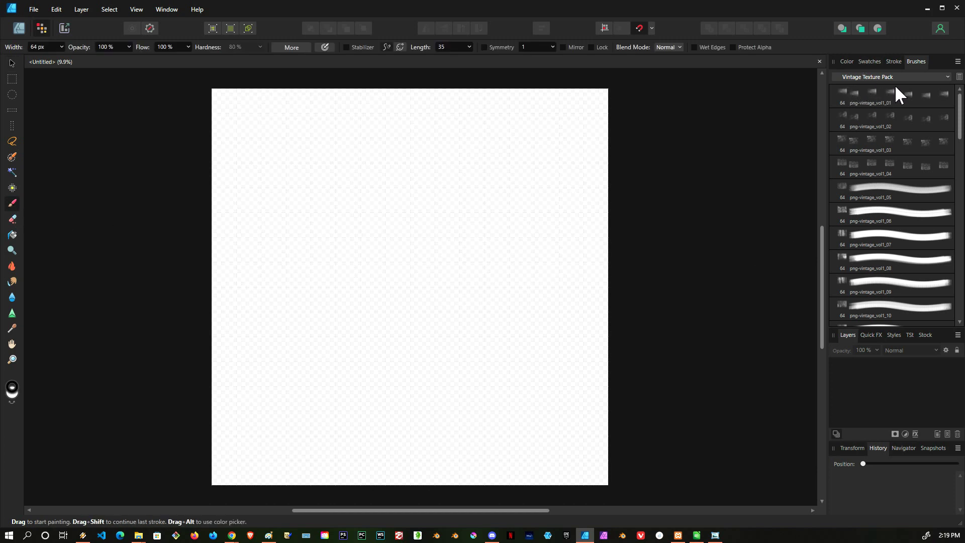
pyautogui.click(957, 61)
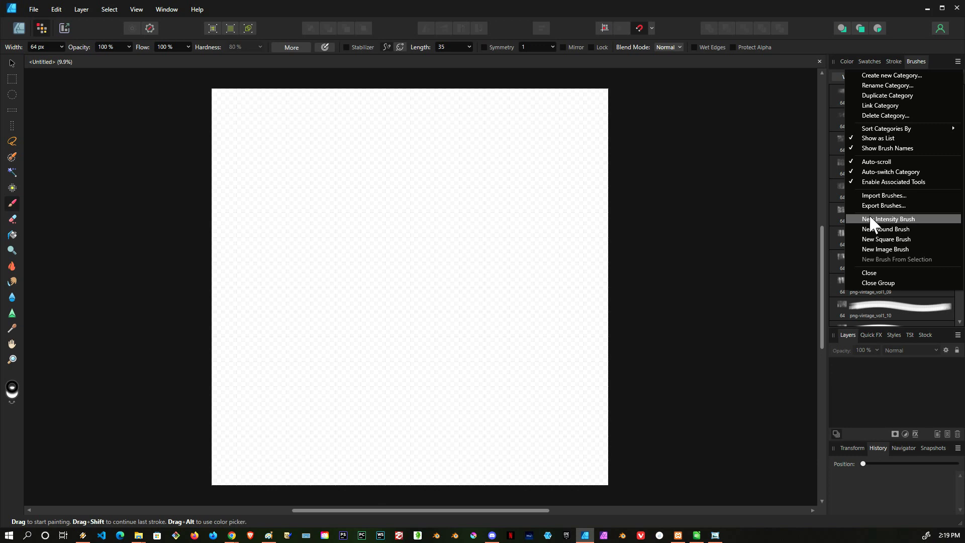
pyautogui.click(889, 216)
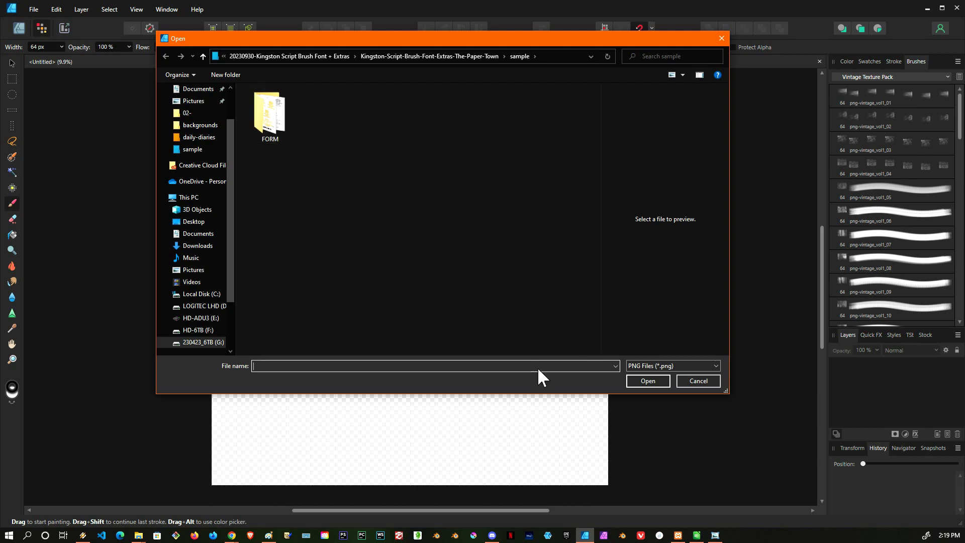
pyautogui.click(698, 377)
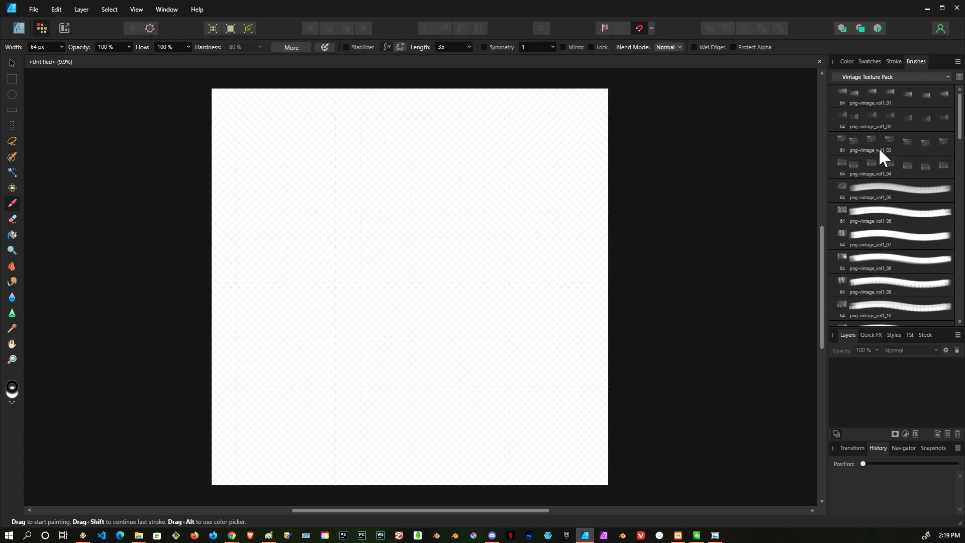
# Step: Inspect the general and dynamics settings of the png-vintage_vol1_01 brush
pyautogui.click(858, 90)
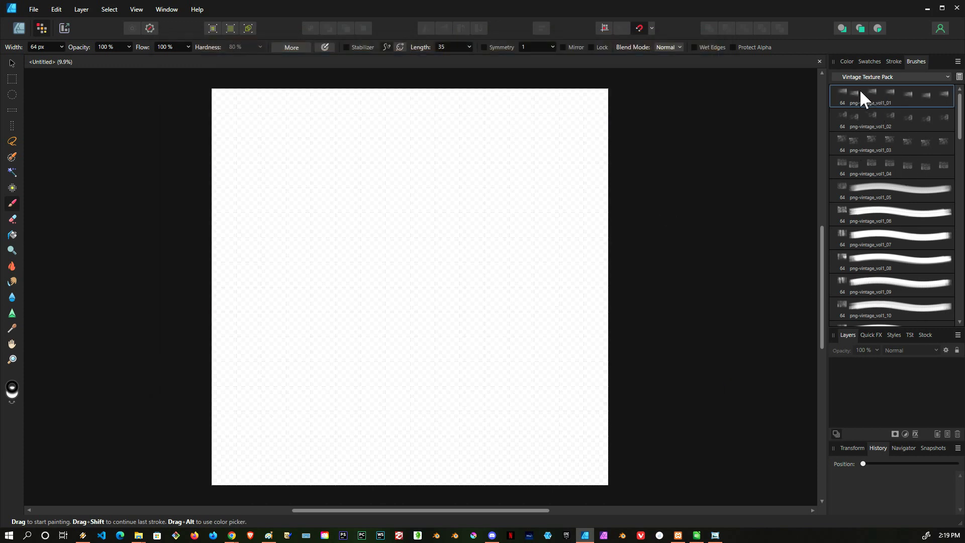
pyautogui.doubleClick(869, 90)
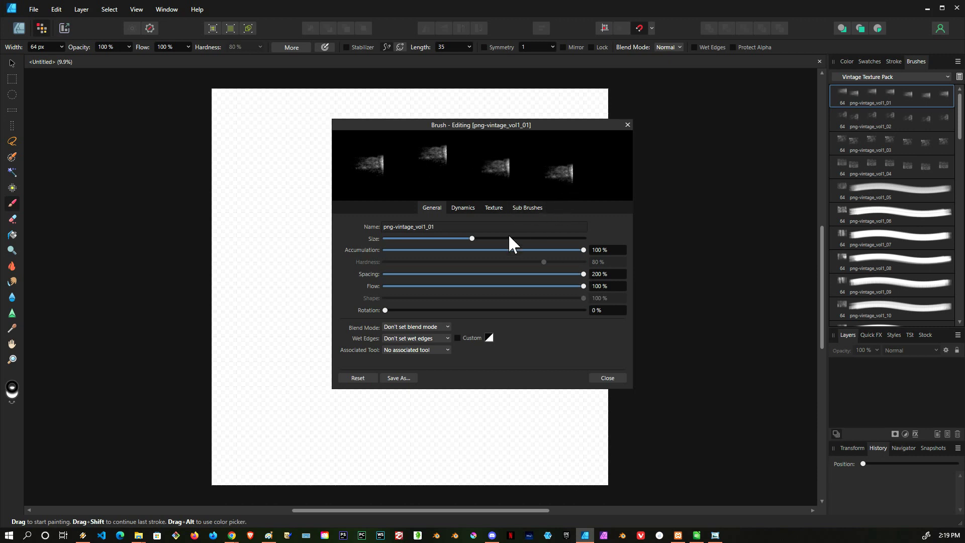
pyautogui.click(463, 207)
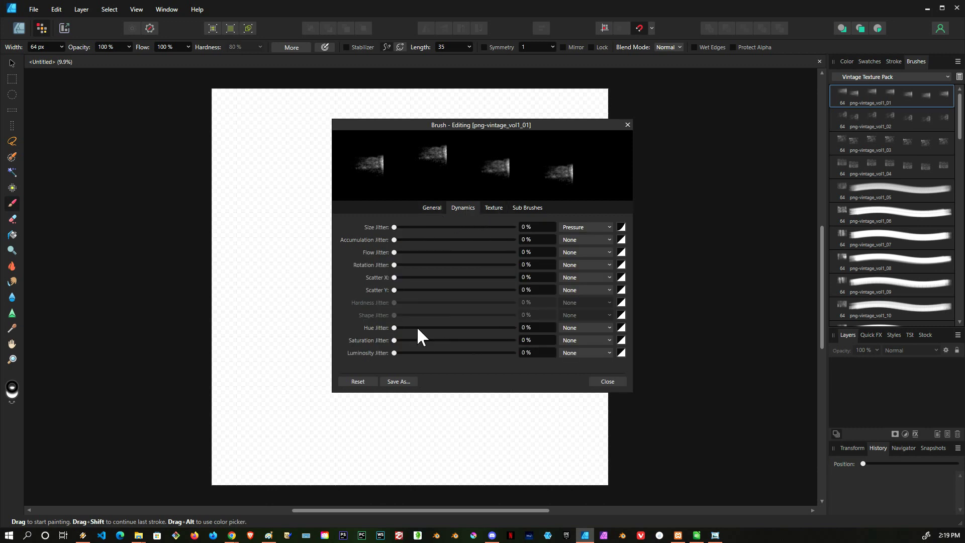
pyautogui.click(627, 124)
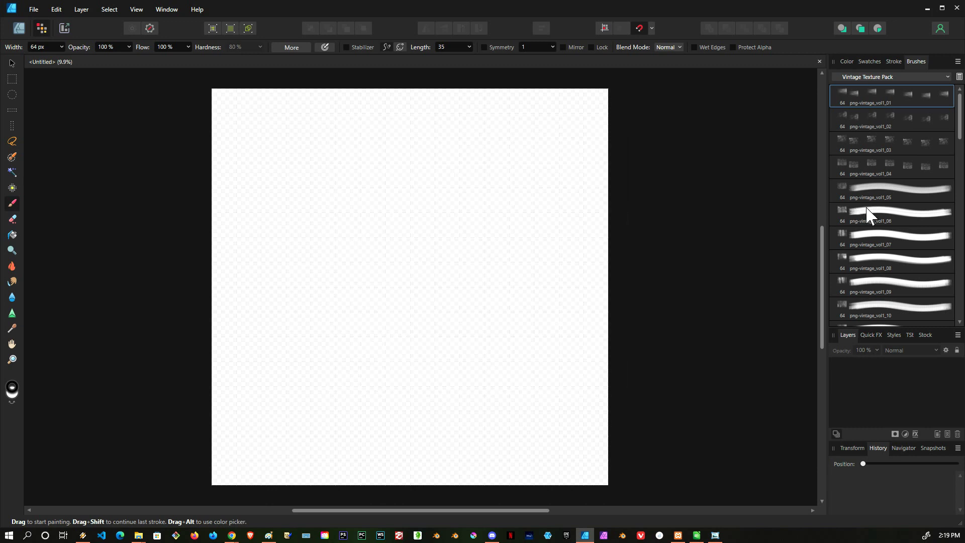
# Step: Inspect the general, dynamics and texture settings of the png-vintage_vol1_05 brush, including its brush nozzle
pyautogui.click(881, 196)
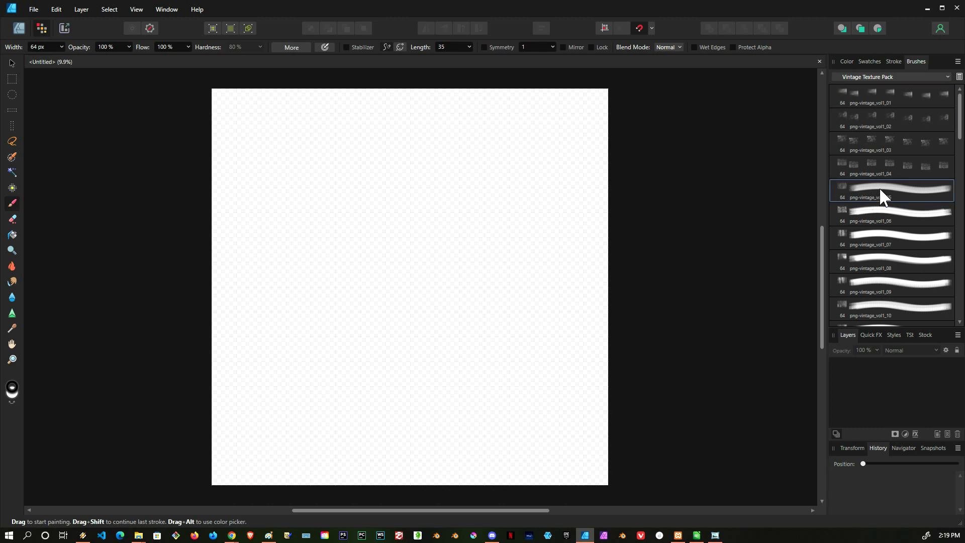
pyautogui.doubleClick(881, 196)
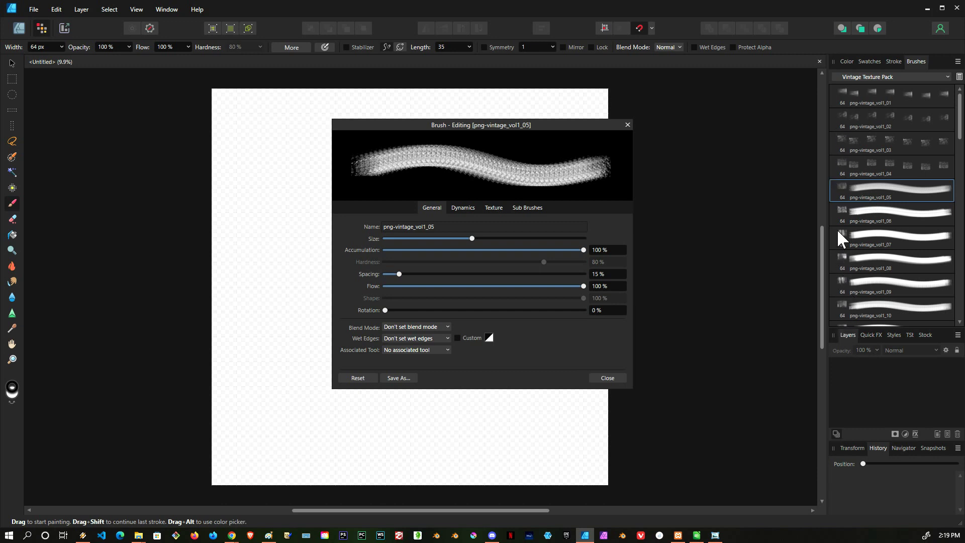
pyautogui.click(628, 123)
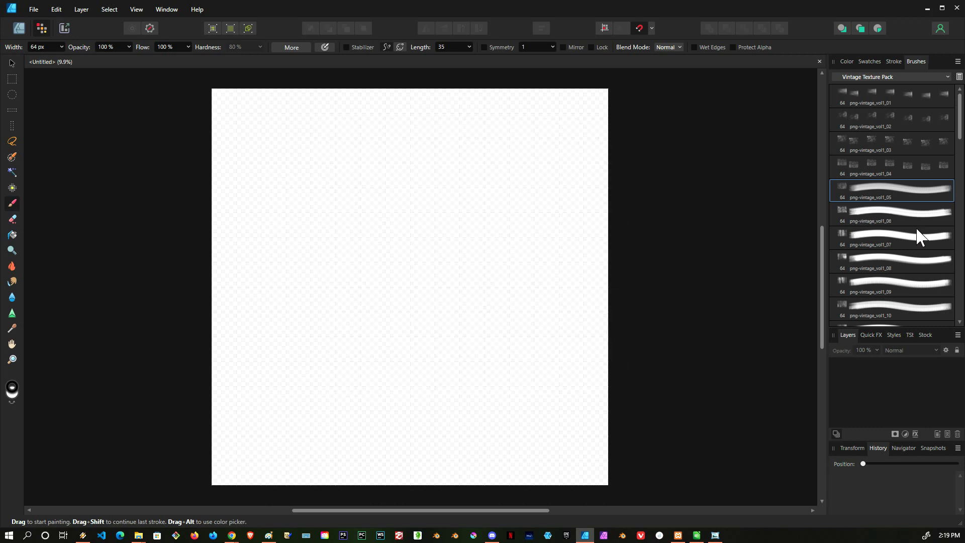
pyautogui.doubleClick(891, 191)
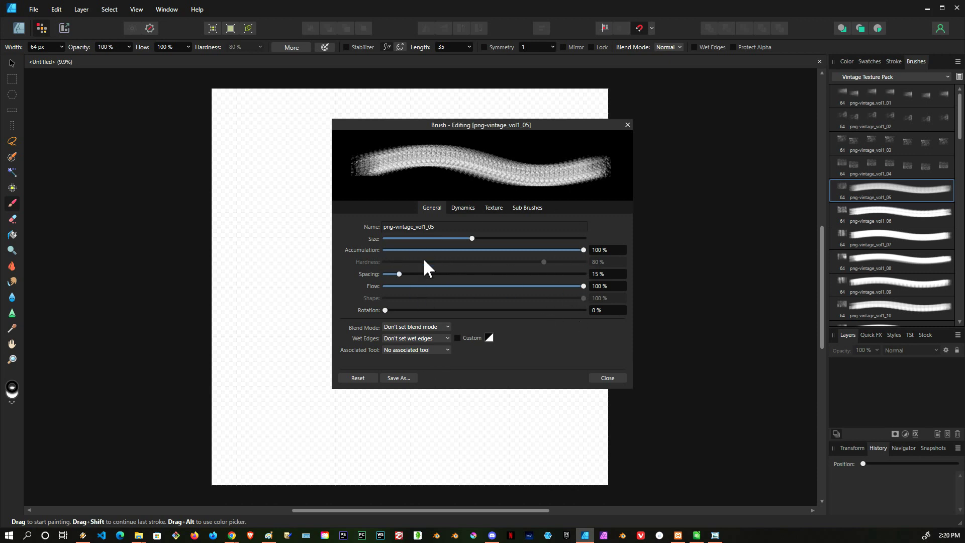
pyautogui.click(468, 208)
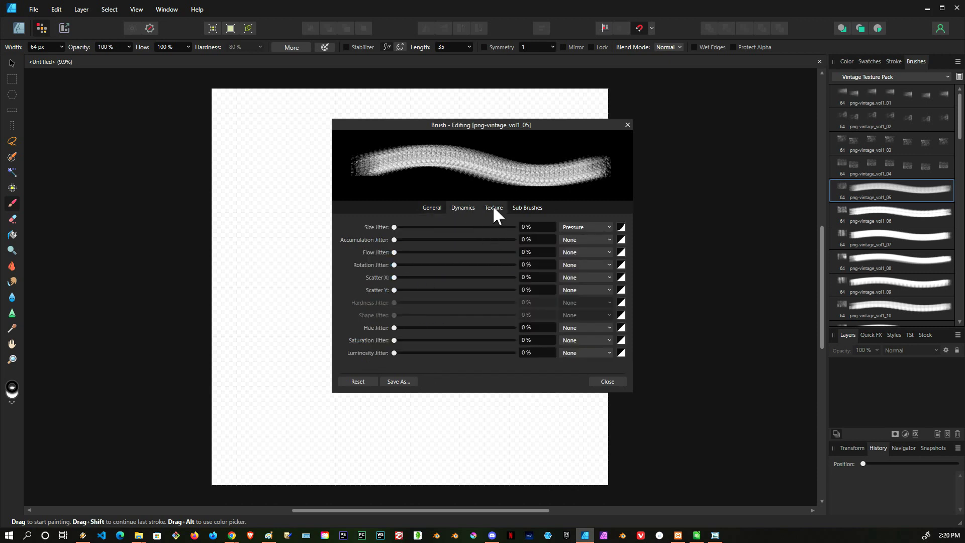
pyautogui.click(495, 212)
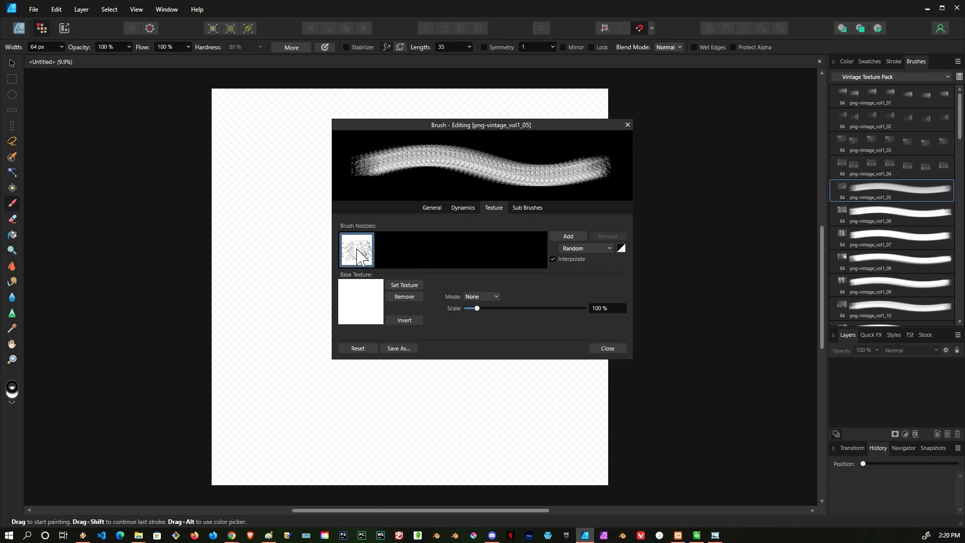
pyautogui.click(628, 124)
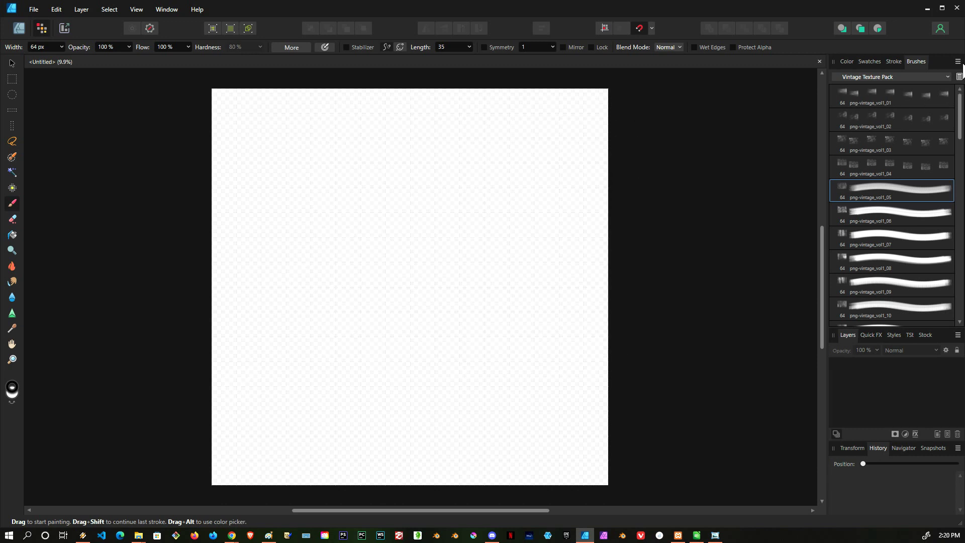
pyautogui.click(958, 61)
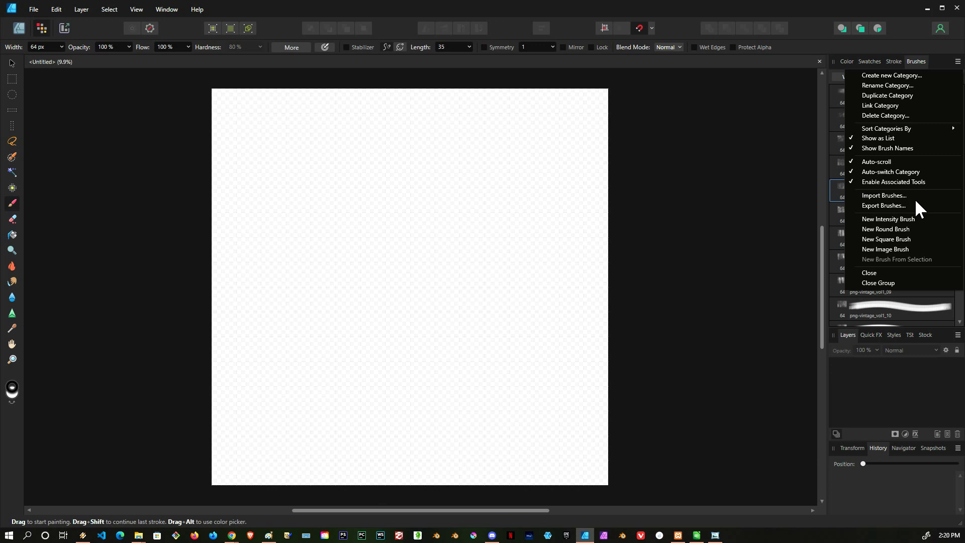
pyautogui.click(802, 267)
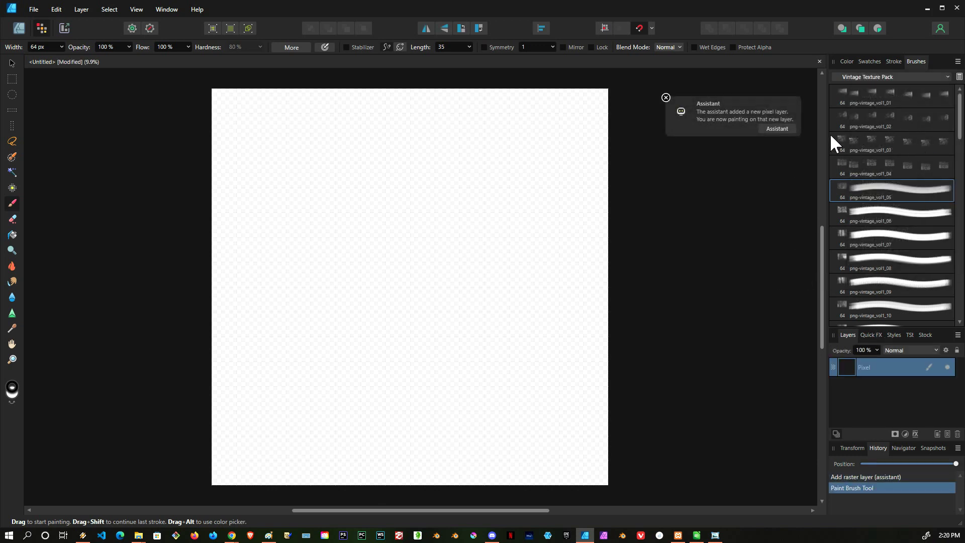
pyautogui.click(666, 96)
# Step: Look through the remaining brushes of the Vintage Texture Pack, from png-vintage_vol1_05 to png-vintage_vol1_48
pyautogui.scroll(-5, 929, 131)
pyautogui.scroll(-8, 903, 169)
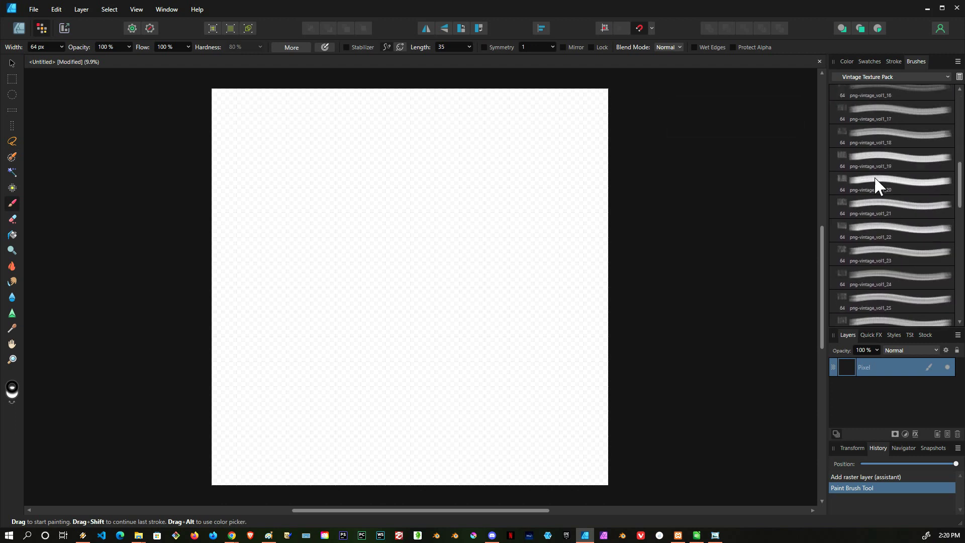
pyautogui.scroll(-7, 878, 194)
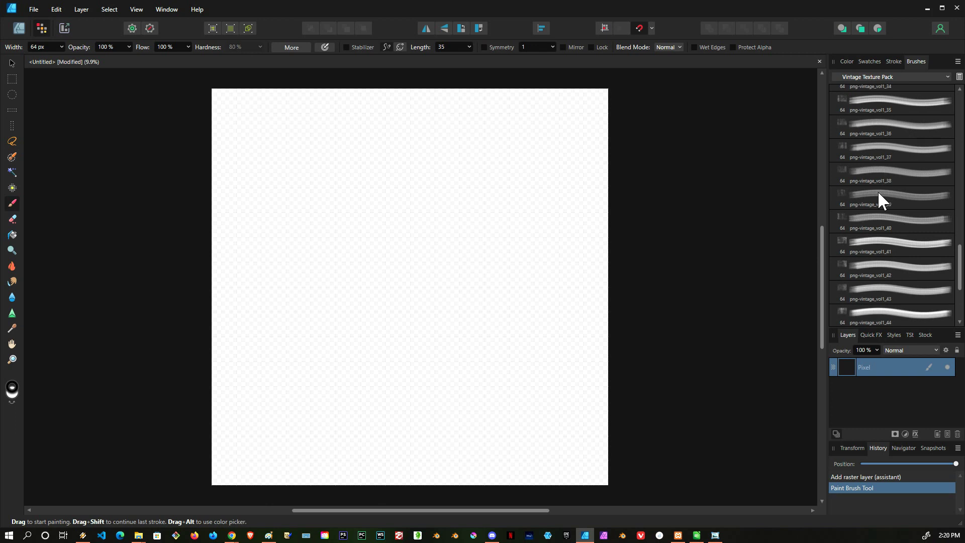
pyautogui.scroll(7, 924, 240)
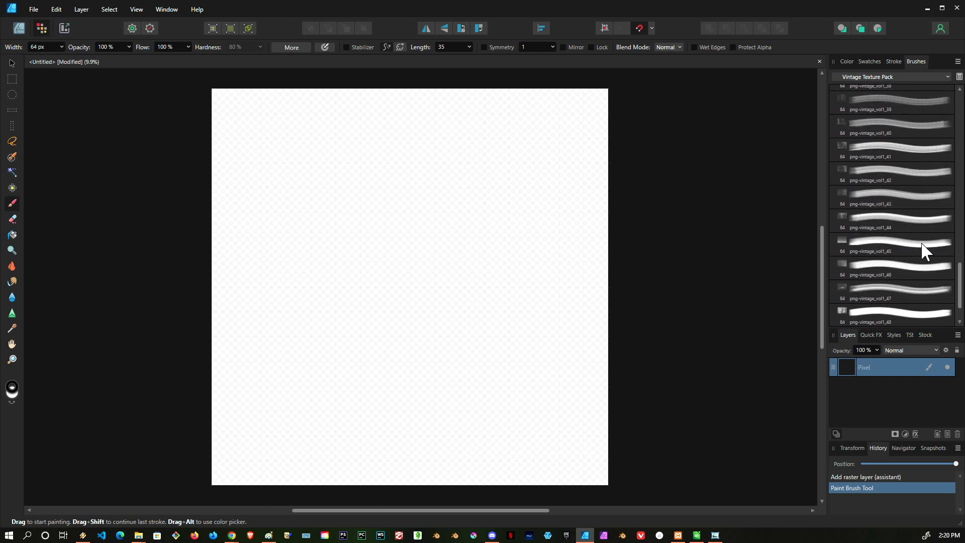
pyautogui.scroll(6, 906, 185)
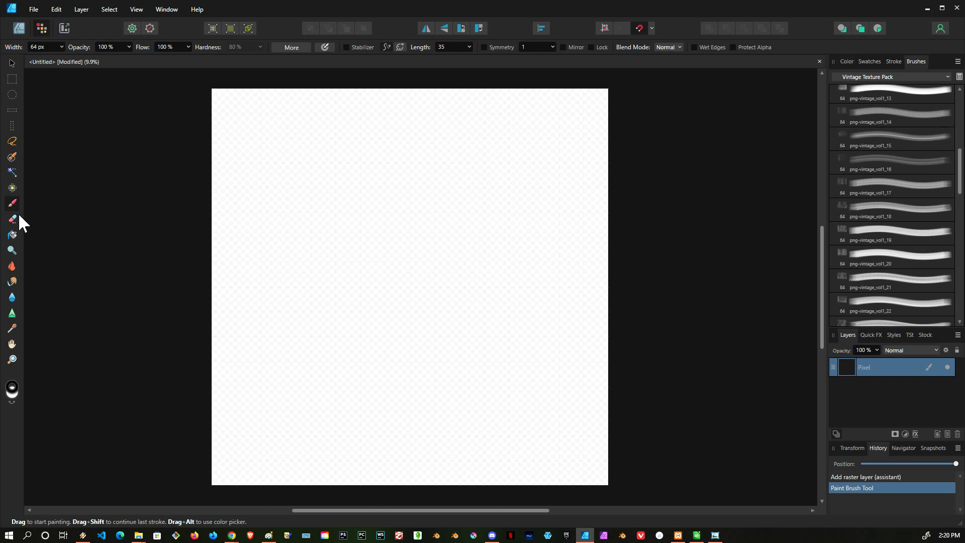
# Step: Set the paint colour to red (FF0000) and choose the png-vintage_vol1_08 brush
pyautogui.click(846, 62)
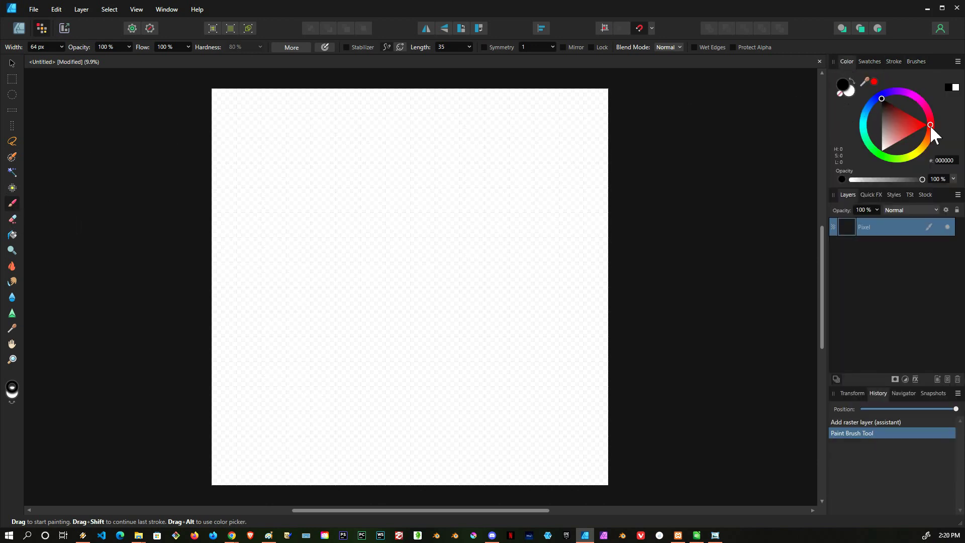
pyautogui.moveTo(903, 123); pyautogui.dragTo(931, 120)
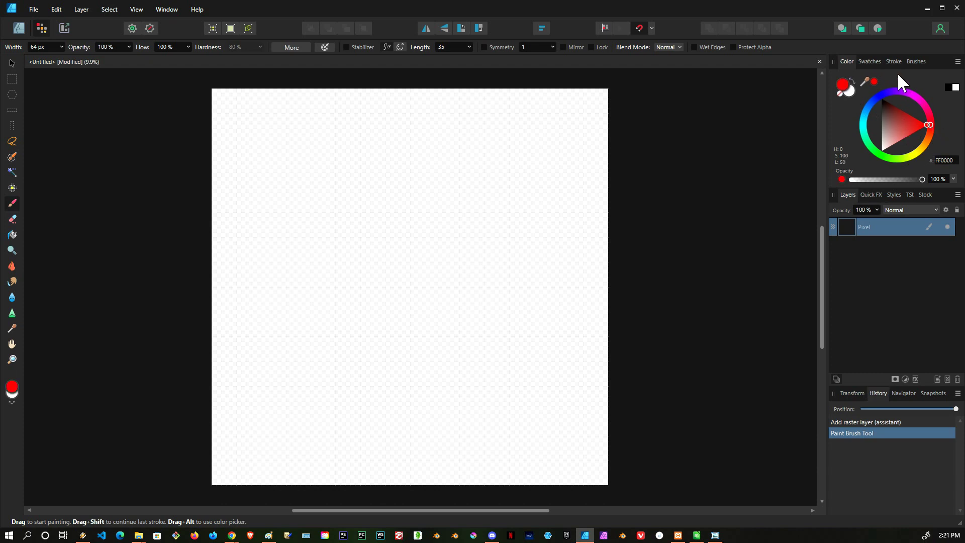
pyautogui.click(916, 61)
pyautogui.click(885, 164)
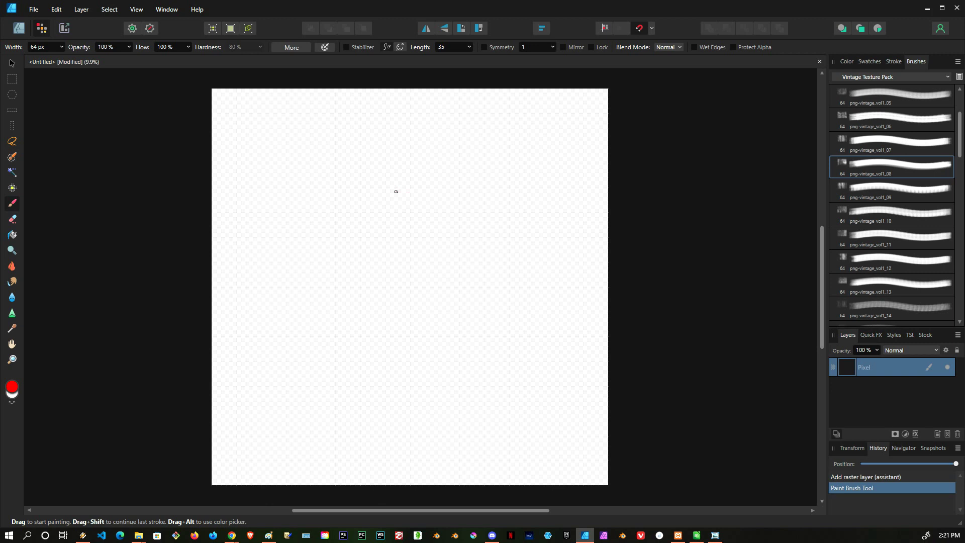
# Step: Stamp the red brush texture on the upper canvas, first at 64 px and again at about 3204 px
pyautogui.click(354, 183)
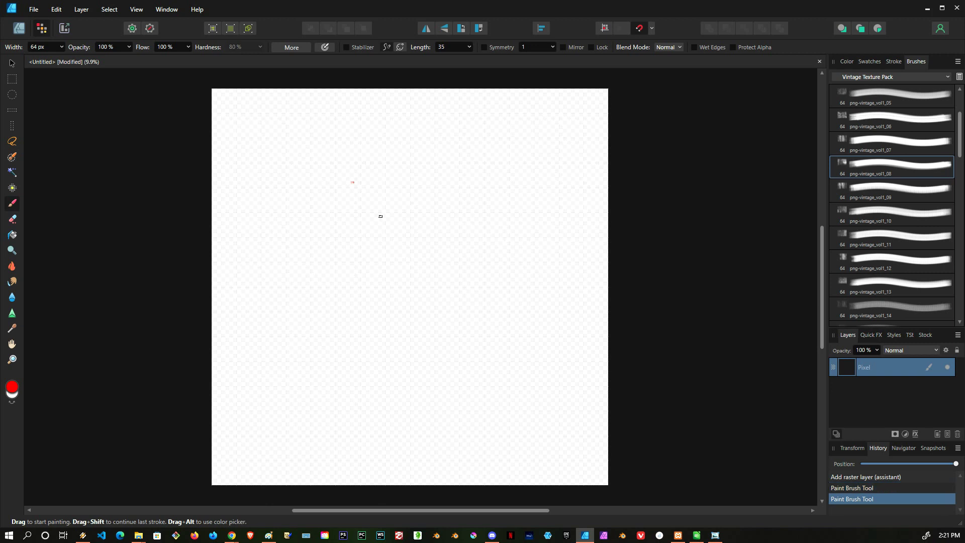
pyautogui.moveTo(388, 202); pyautogui.dragTo(529, 206)
pyautogui.click(449, 213)
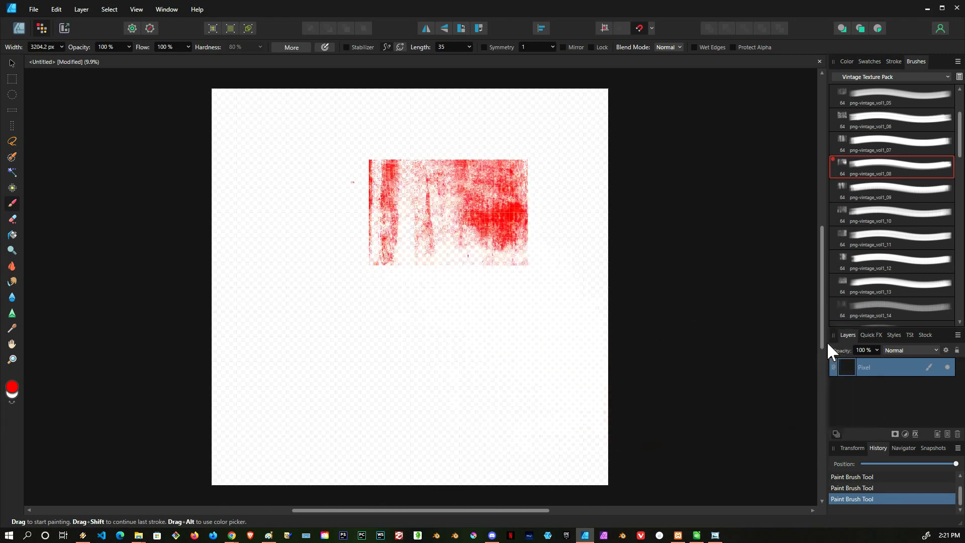
# Step: Stamp the png-vintage_vol1_06 texture in red at two sizes below the first texture, the larger one at 4096 px
pyautogui.click(890, 120)
pyautogui.moveTo(416, 338)
pyautogui.mouseDown()
pyautogui.moveTo(436, 339)
pyautogui.moveTo(503, 298)
pyautogui.mouseUp()
pyautogui.click(502, 268)
pyautogui.moveTo(480, 373)
pyautogui.mouseDown()
pyautogui.moveTo(422, 370)
pyautogui.moveTo(450, 370)
pyautogui.mouseUp()
pyautogui.click(391, 365)
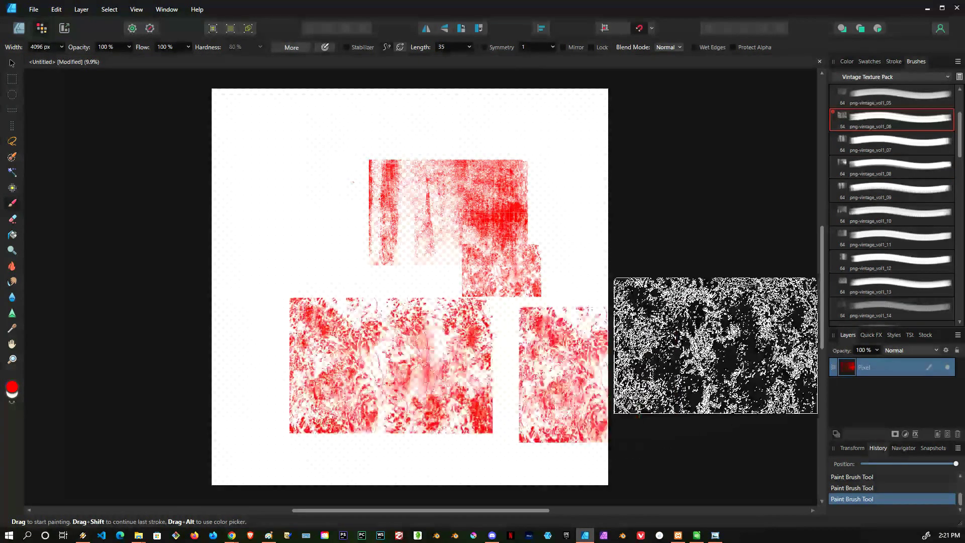
# Step: Change the paint colour to magenta (DB00FF) and stamp the texture at 4096 px over the upper canvas
pyautogui.click(846, 61)
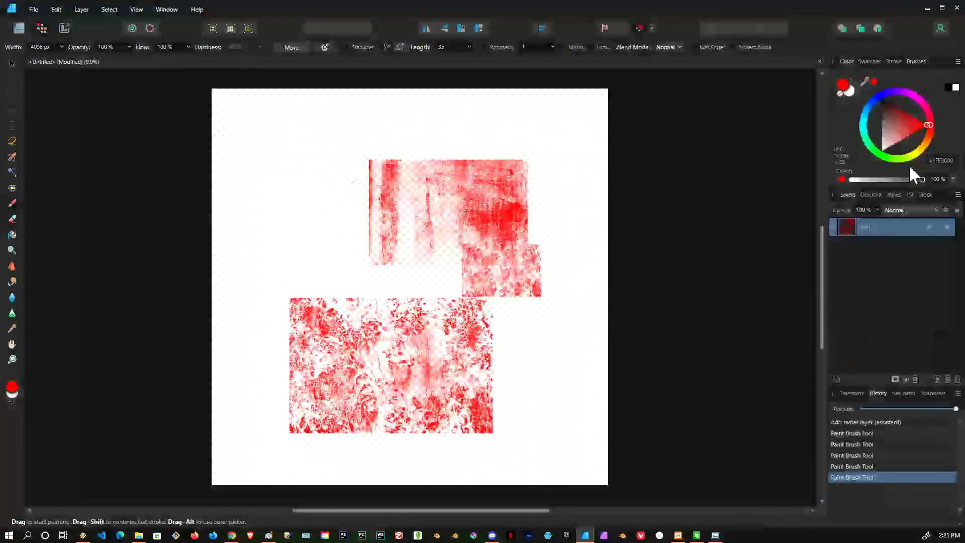
pyautogui.click(912, 91)
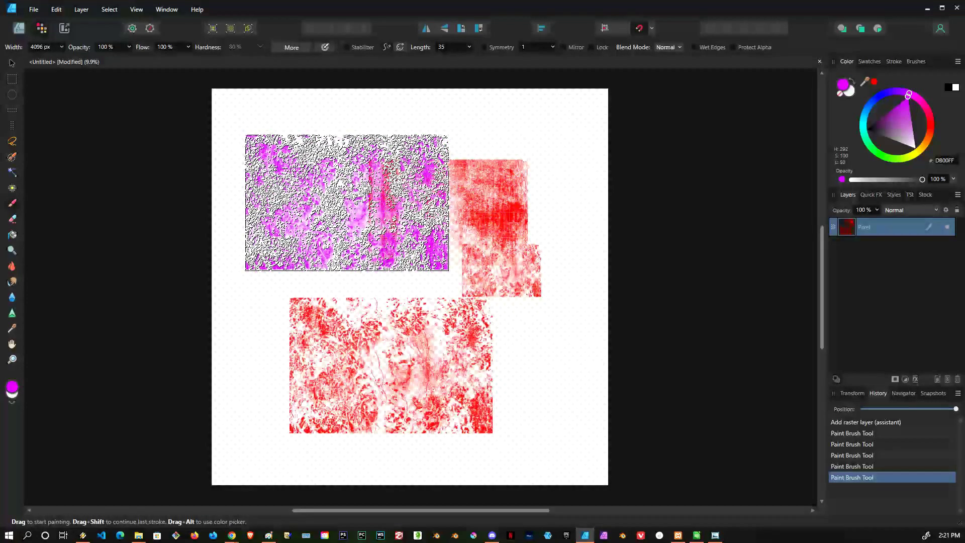
pyautogui.click(346, 203)
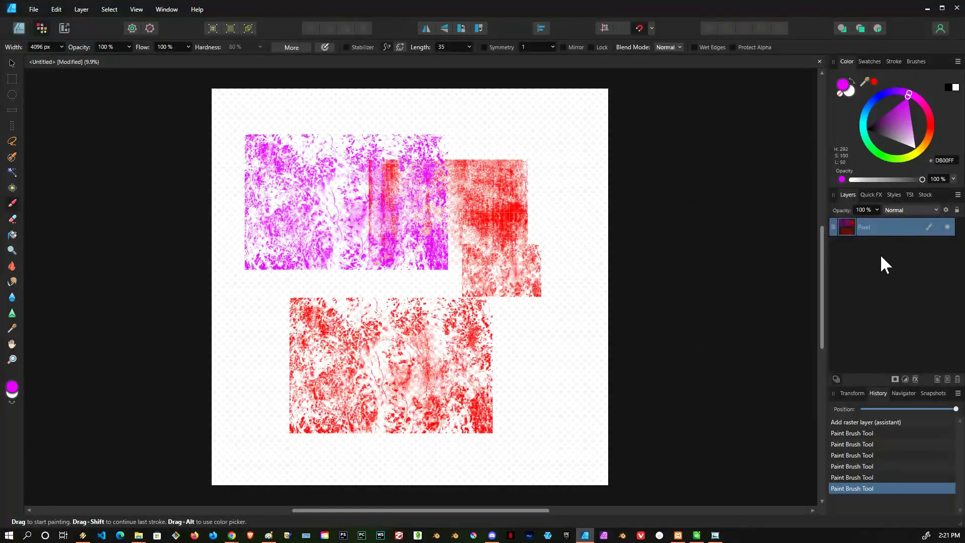
# Step: Add a pixel layer and undo it together with all the large texture stamps, back to the first small mark
pyautogui.click(948, 380)
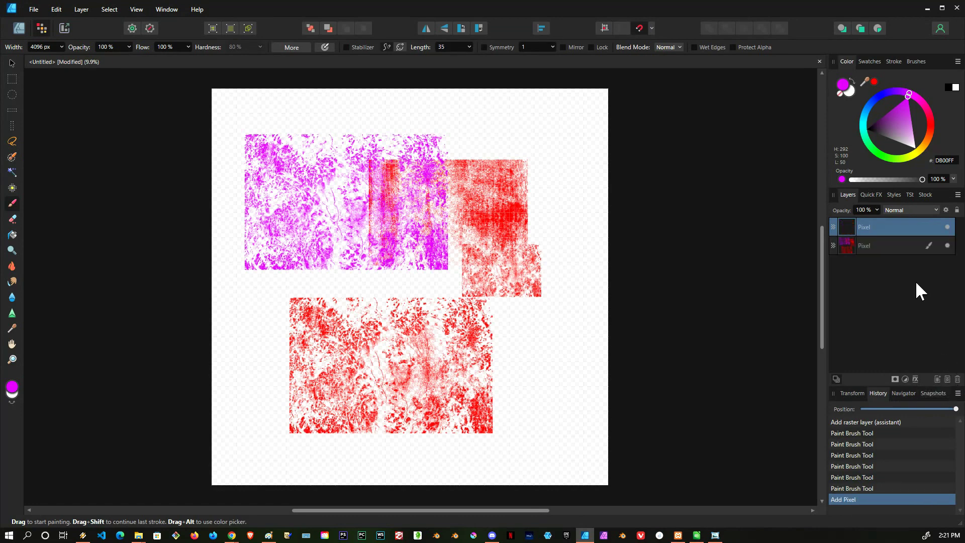
pyautogui.moveTo(565, 307)
pyautogui.mouseDown()
pyautogui.moveTo(473, 271)
pyautogui.moveTo(491, 198)
pyautogui.moveTo(494, 208)
pyautogui.moveTo(533, 186)
pyautogui.mouseUp()
pyautogui.hotkey('ctrl', 'z')
pyautogui.hotkey('ctrl', 'z')
pyautogui.hotkey('ctrl', 'z')
pyautogui.hotkey('ctrl', 'z')
pyautogui.hotkey('ctrl', 'z')
pyautogui.hotkey('ctrl', 'z')
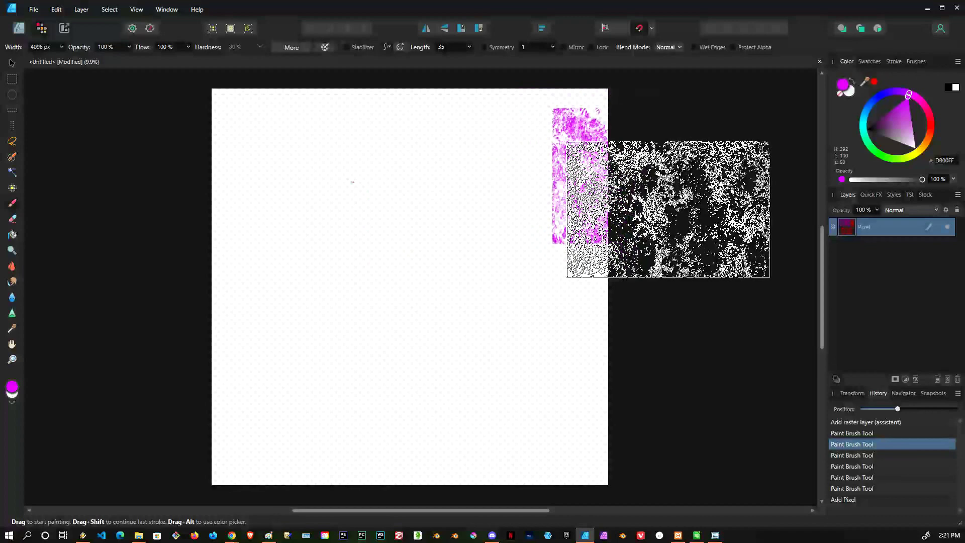
# Step: Stamp the png-vintage_vol1_06 texture in magenta near the canvas centre and scale and move it to cover the whole canvas
pyautogui.moveTo(436, 240); pyautogui.dragTo(400, 259)
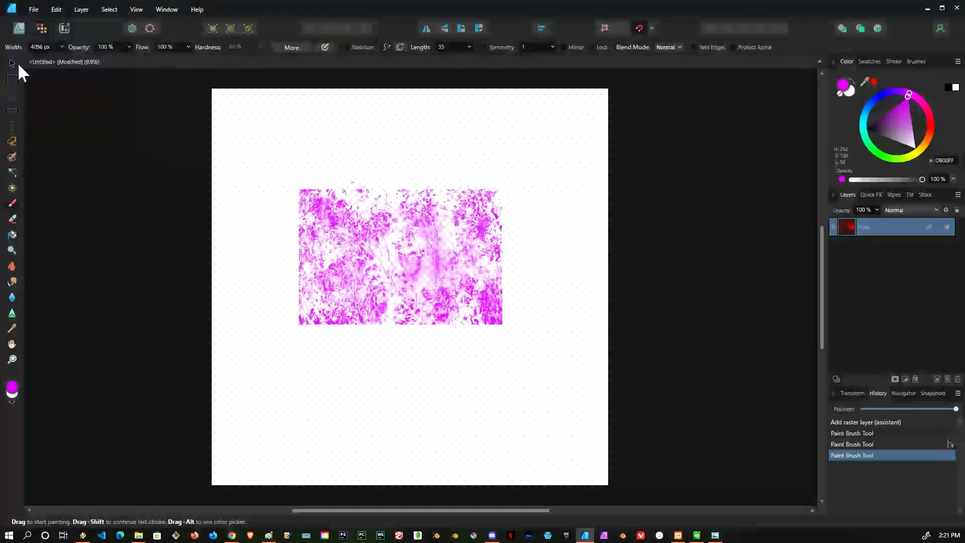
pyautogui.click(12, 64)
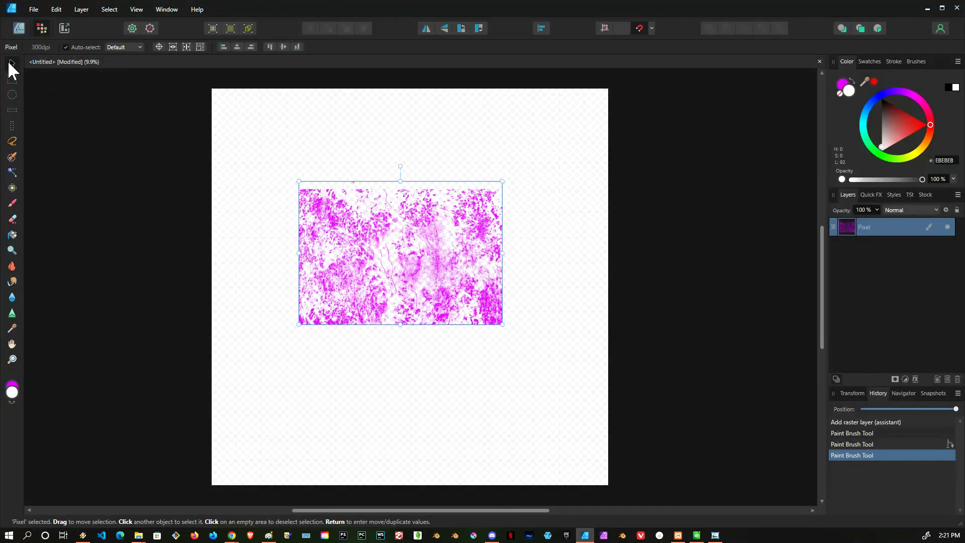
pyautogui.moveTo(502, 185); pyautogui.dragTo(604, 96)
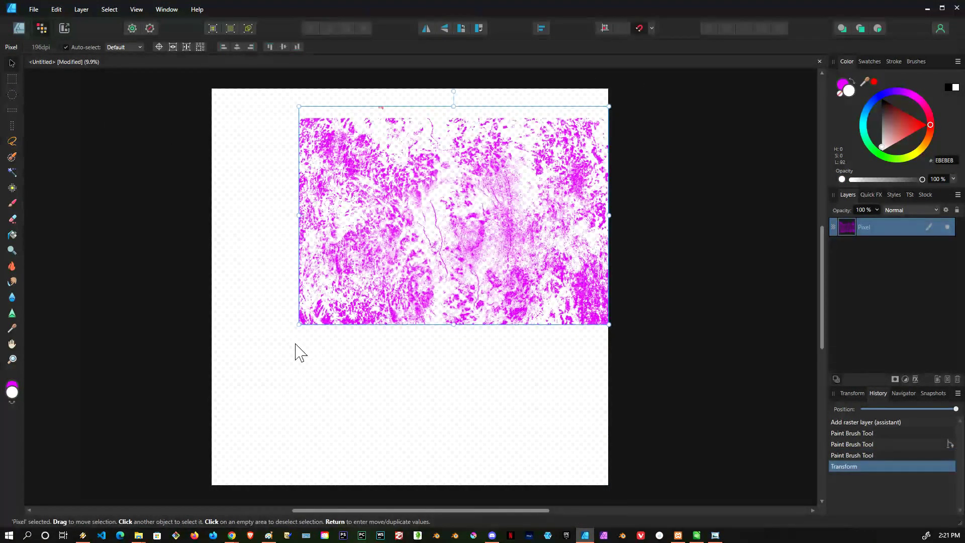
pyautogui.moveTo(300, 325); pyautogui.dragTo(102, 464)
pyautogui.moveTo(289, 256); pyautogui.dragTo(345, 284)
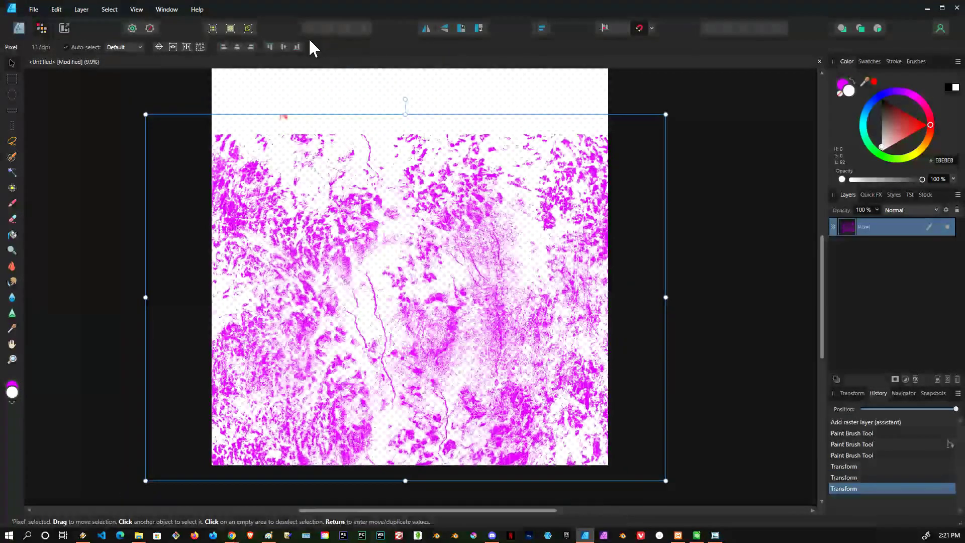
pyautogui.moveTo(667, 114); pyautogui.dragTo(751, 51)
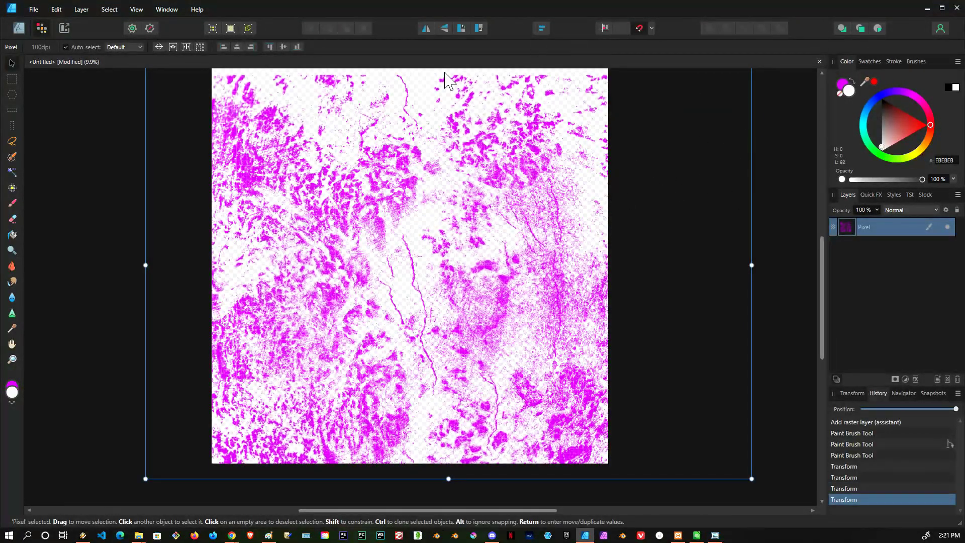
# Step: Set the secondary colour to red and choose the png-vintage_vol1_08 brush
pyautogui.moveTo(909, 120); pyautogui.dragTo(890, 123)
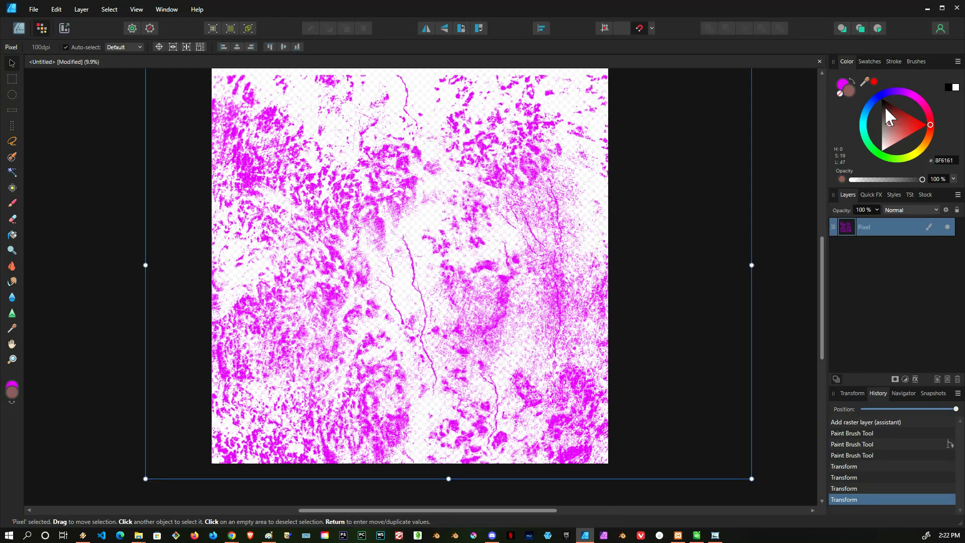
pyautogui.click(908, 124)
pyautogui.click(913, 61)
pyautogui.click(885, 145)
pyautogui.click(880, 120)
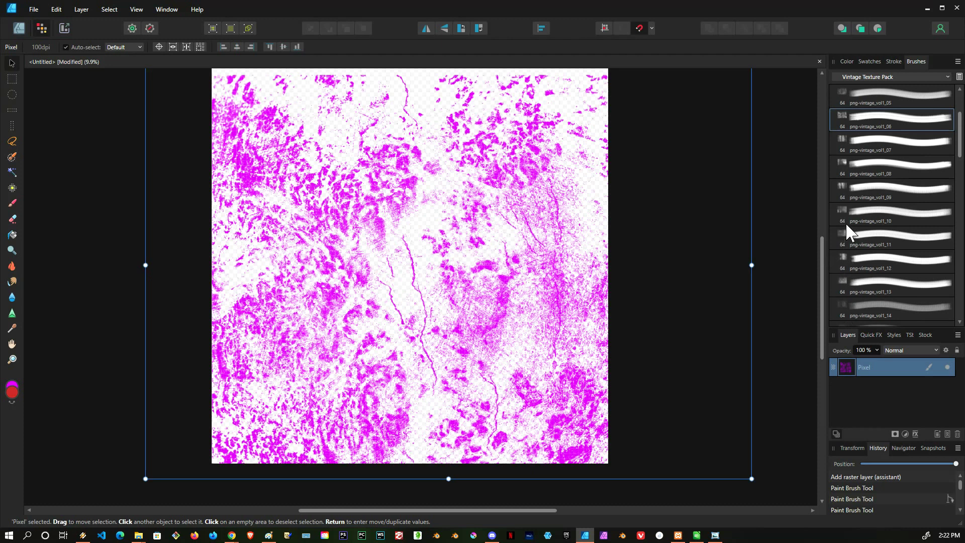
pyautogui.click(840, 161)
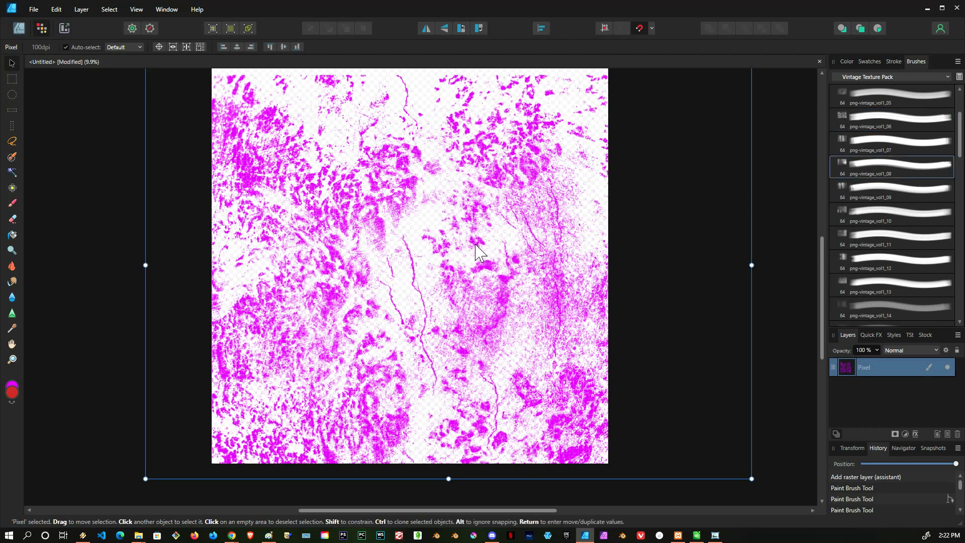
# Step: Activate the Paint Brush Tool and enlarge the png-vintage_vol1_08 brush to 4096 px
pyautogui.press(']')
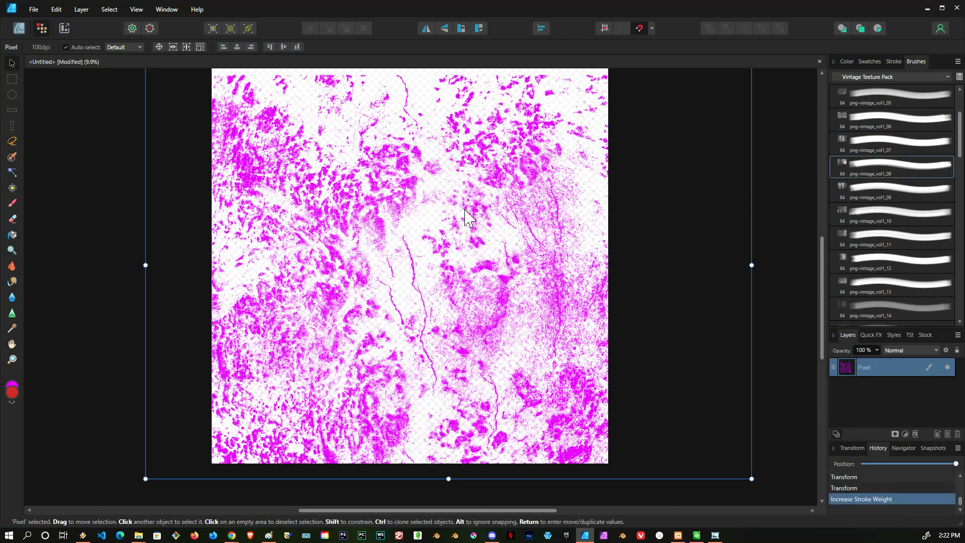
pyautogui.click(12, 203)
pyautogui.press(']')
pyautogui.press(']')
pyautogui.press(']')
pyautogui.press(']')
pyautogui.press(']')
pyautogui.press(']')
pyautogui.press(']')
pyautogui.press(']')
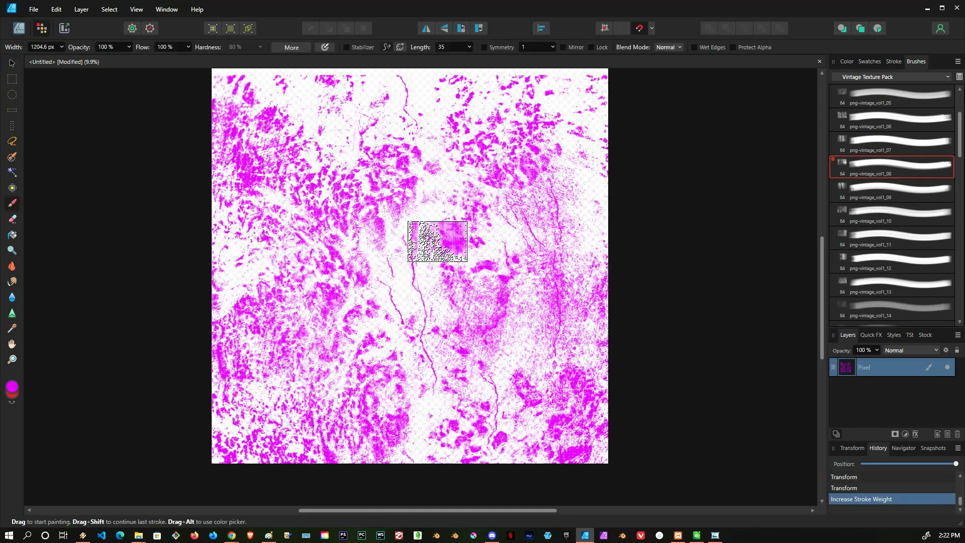
pyautogui.click(433, 234)
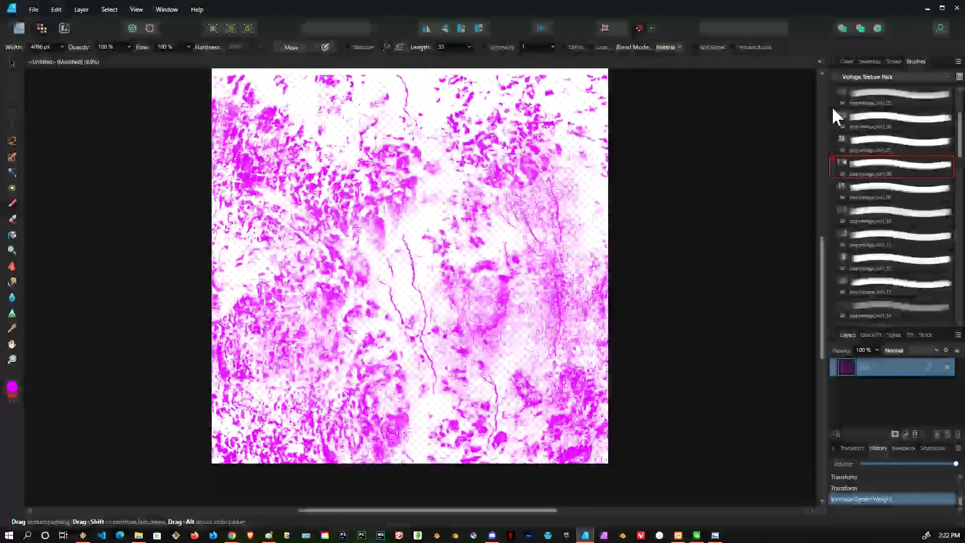
# Step: Set the paint colour to red (FF0007) and stamp the texture over the upper right area of the magenta texture
pyautogui.click(849, 60)
pyautogui.click(930, 124)
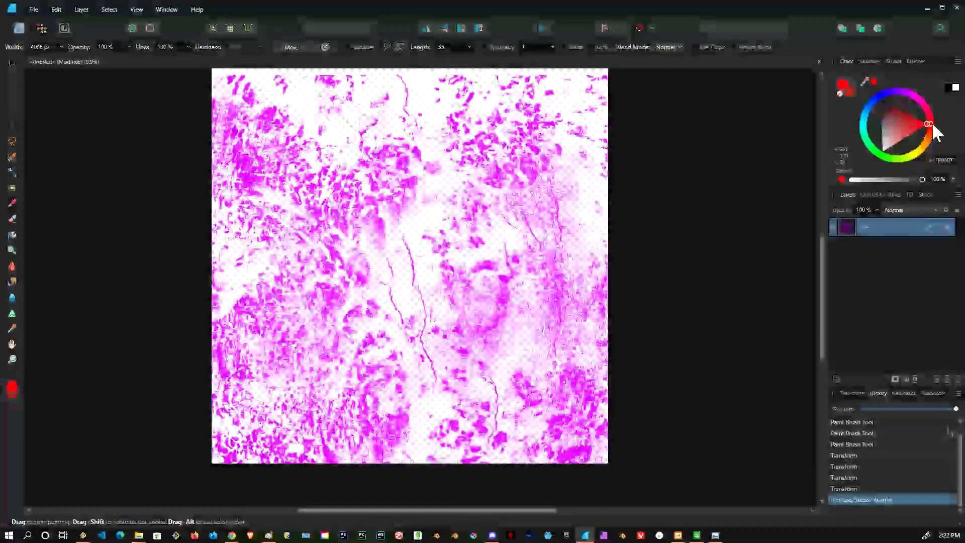
pyautogui.moveTo(503, 212)
pyautogui.mouseDown()
pyautogui.moveTo(407, 242)
pyautogui.moveTo(417, 236)
pyautogui.moveTo(410, 230)
pyautogui.mouseUp()
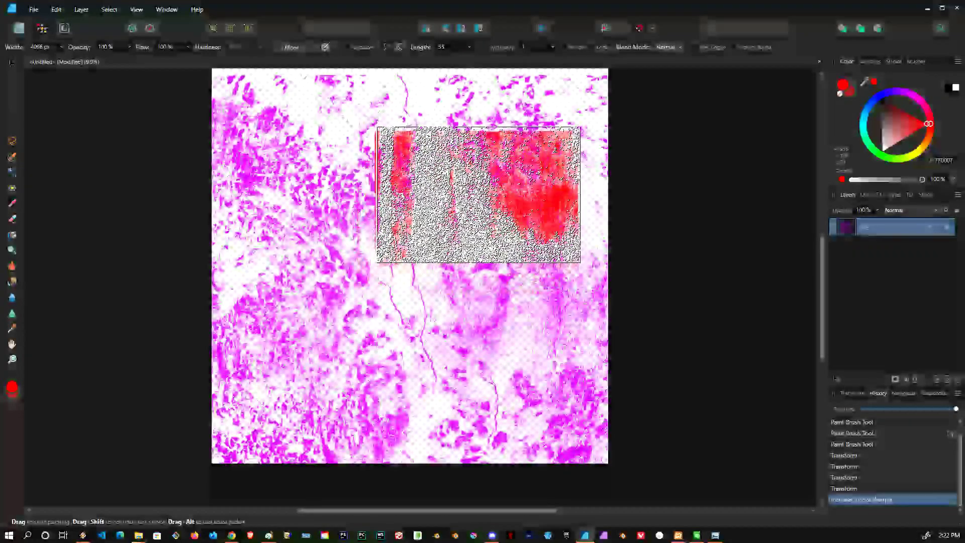
pyautogui.click(488, 172)
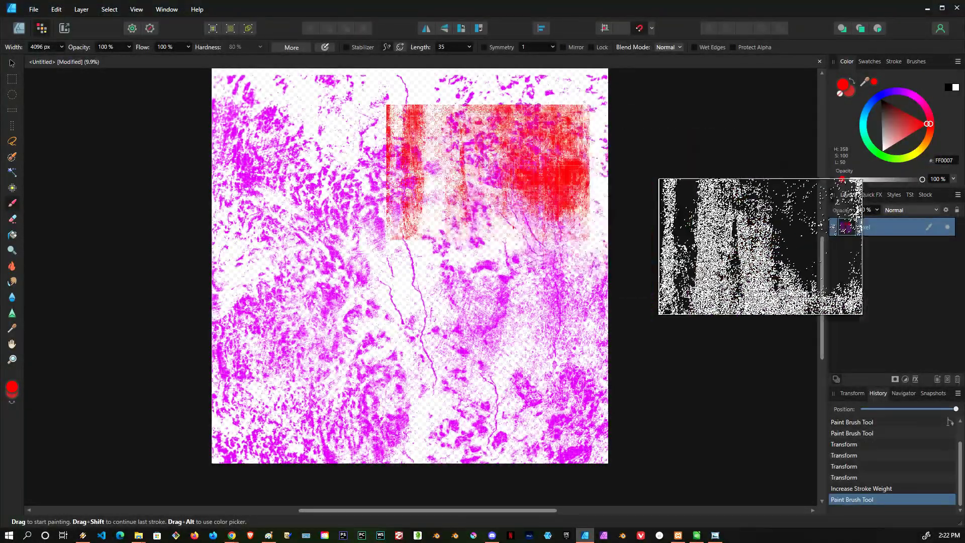
pyautogui.moveTo(724, 154)
pyautogui.mouseDown()
pyautogui.moveTo(615, 170)
pyautogui.moveTo(740, 109)
pyautogui.moveTo(914, 64)
pyautogui.mouseUp()
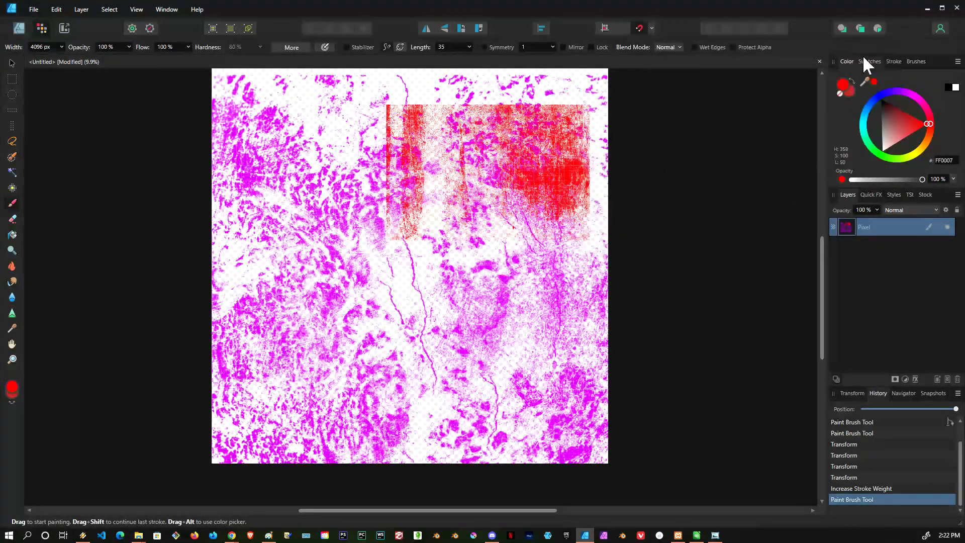
pyautogui.scroll(1, 725, 192)
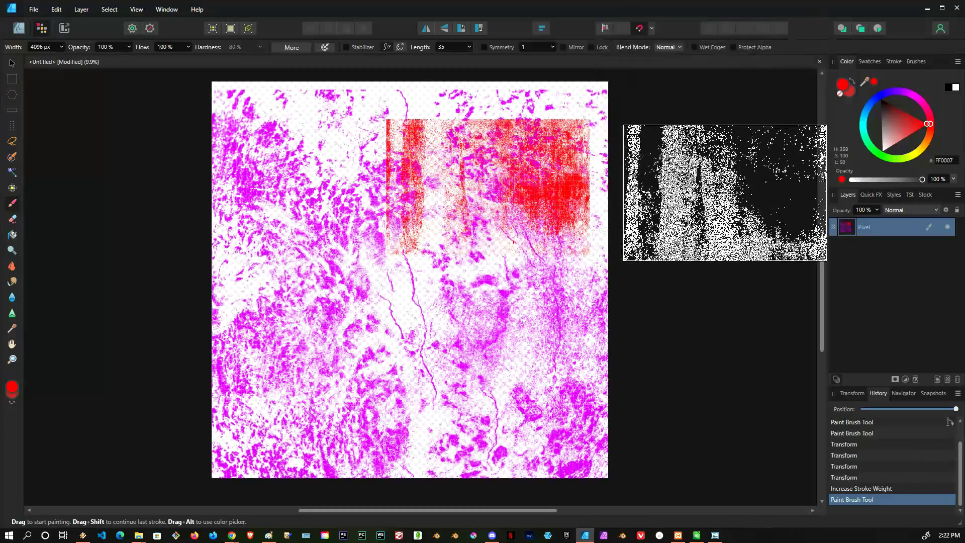
# Step: Switch to Blender and examine the extruded png-vintage_vol1_50.svg scene from different angles and distances
pyautogui.click(928, 7)
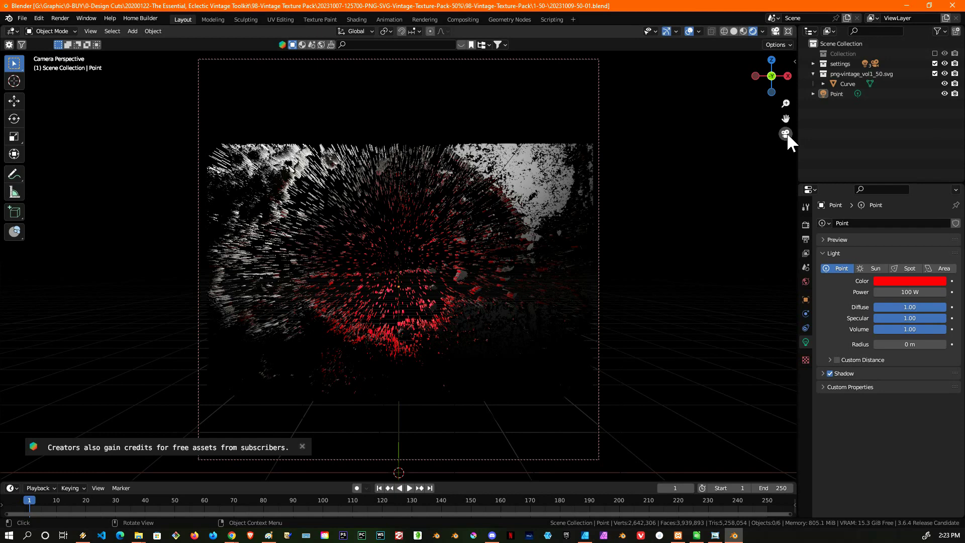
pyautogui.click(785, 133)
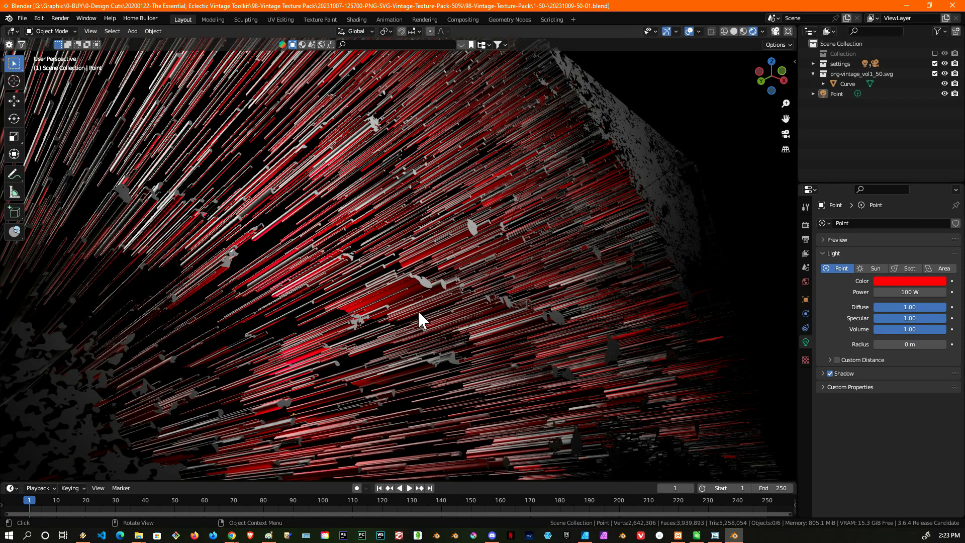
pyautogui.scroll(-5, 414, 305)
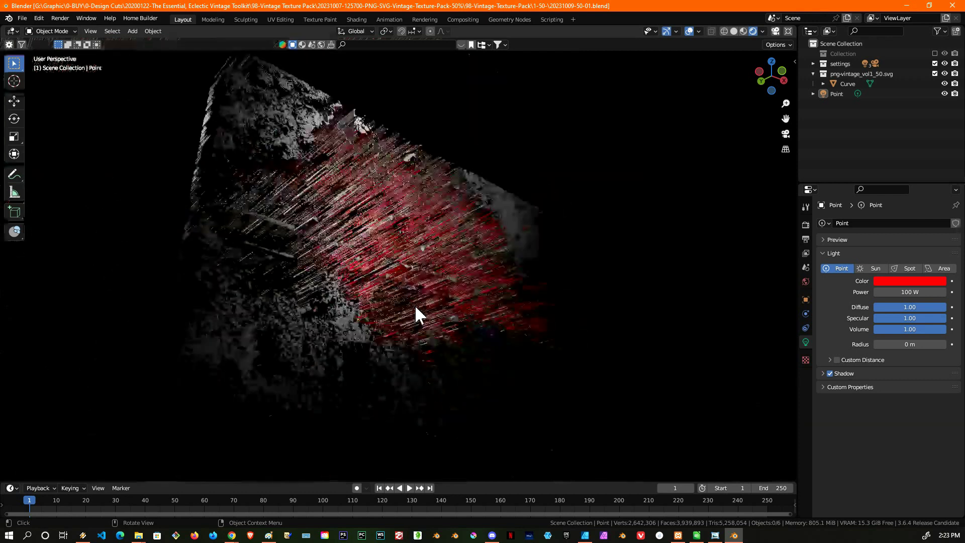
pyautogui.moveTo(414, 303)
pyautogui.mouseDown()
pyautogui.moveTo(361, 329)
pyautogui.moveTo(416, 315)
pyautogui.mouseUp()
pyautogui.scroll(5, 435, 309)
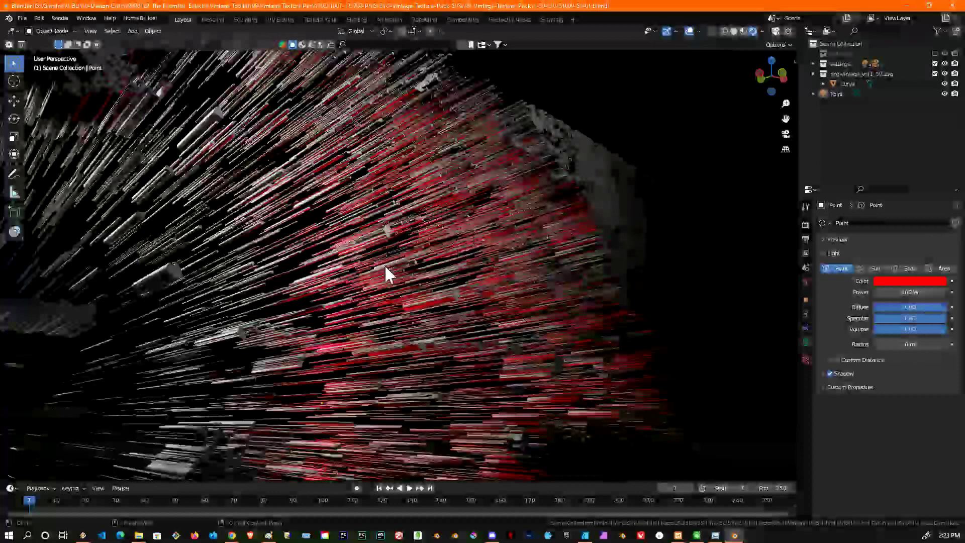
# Step: Inspect the extruded texture's strands around the red point light, alternating between close-ups and the whole piece from several angles
pyautogui.moveTo(440, 241)
pyautogui.mouseDown()
pyautogui.moveTo(450, 239)
pyautogui.moveTo(422, 237)
pyautogui.moveTo(435, 230)
pyautogui.moveTo(453, 241)
pyautogui.mouseUp()
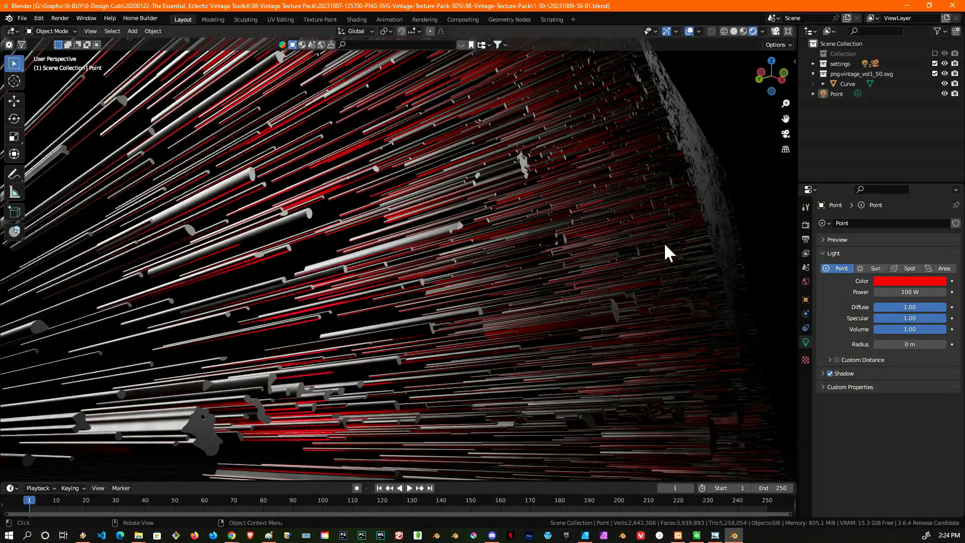
pyautogui.scroll(-5, 605, 263)
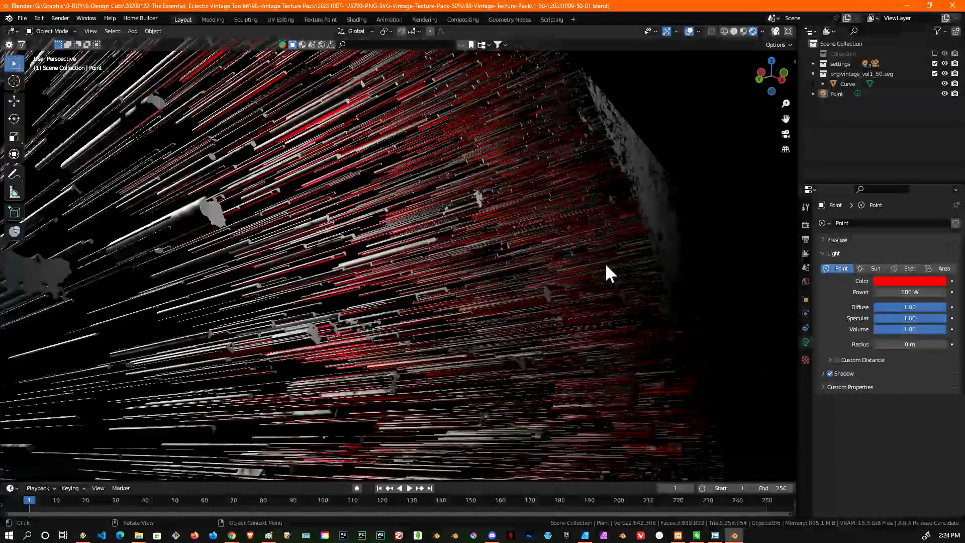
pyautogui.moveTo(565, 274); pyautogui.dragTo(362, 295)
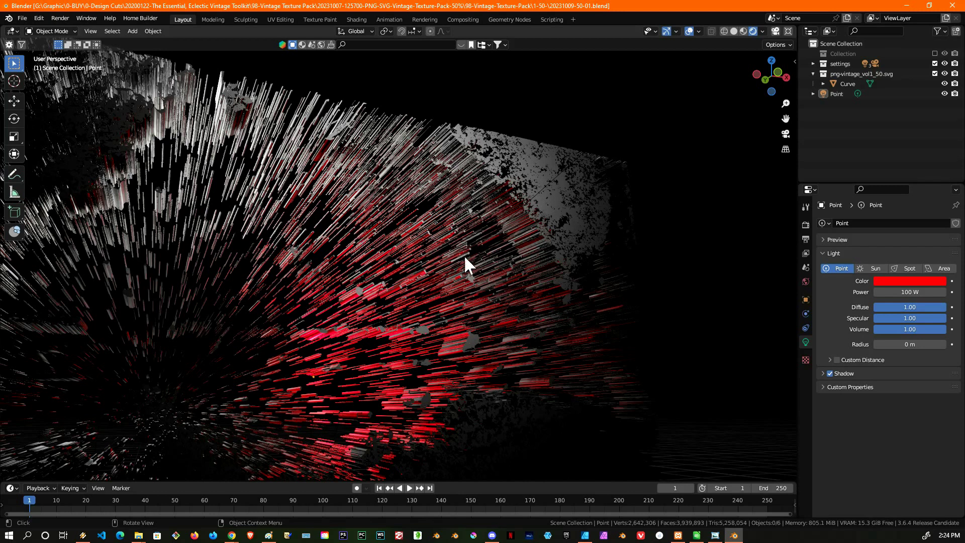
pyautogui.scroll(-5, 454, 246)
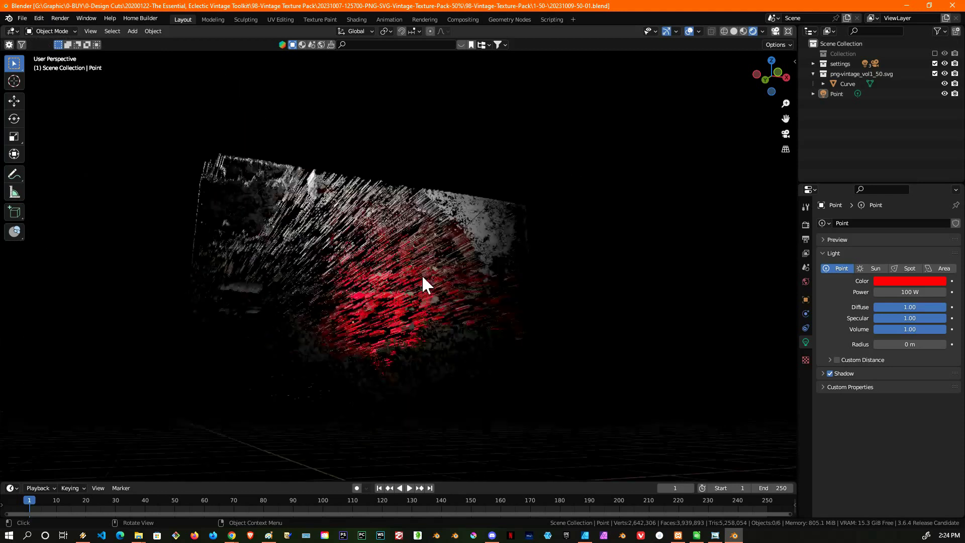
pyautogui.scroll(5, 429, 329)
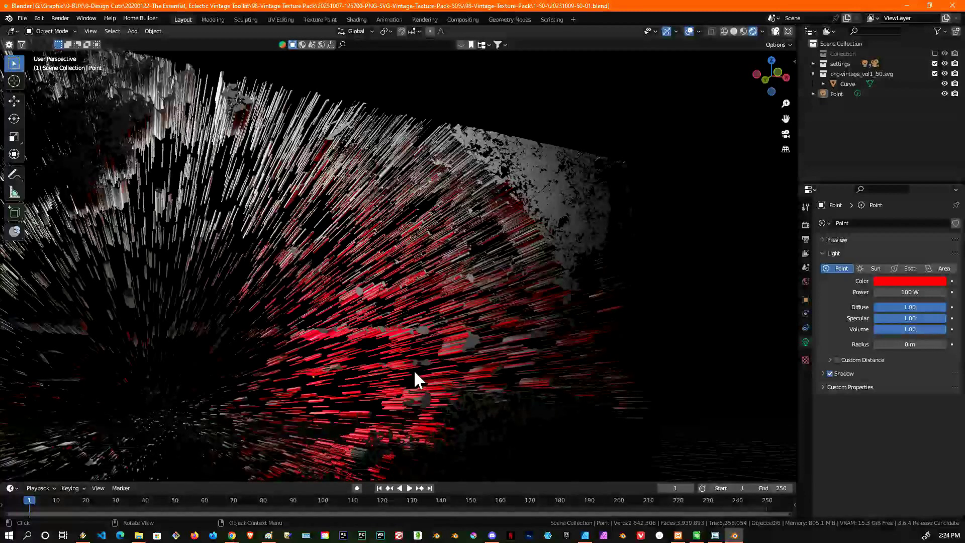
pyautogui.moveTo(475, 351); pyautogui.dragTo(423, 246)
pyautogui.moveTo(354, 208); pyautogui.dragTo(448, 300)
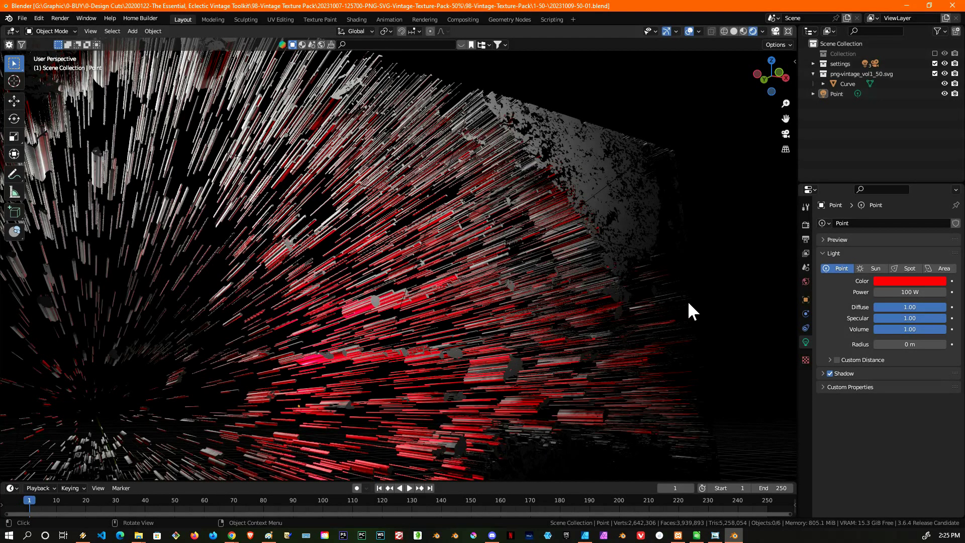
# Step: Minimize Blender and bring up the Vintage Texture Pack workflow chart in Windows Photo Viewer
pyautogui.click(904, 6)
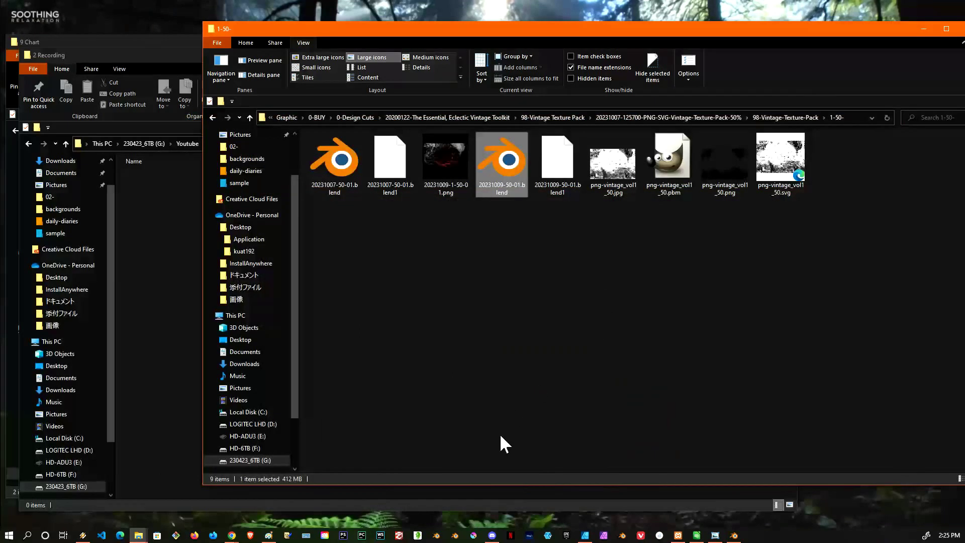
pyautogui.click(714, 536)
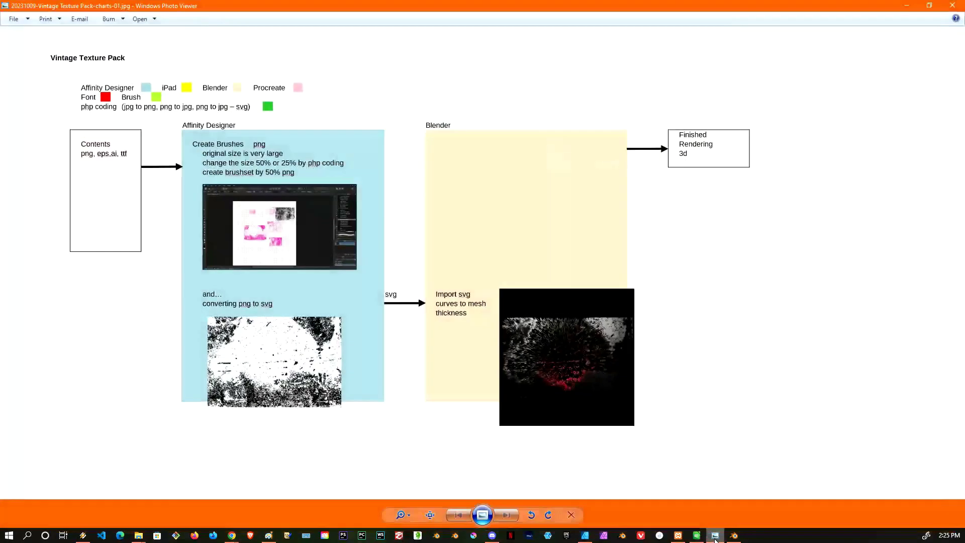